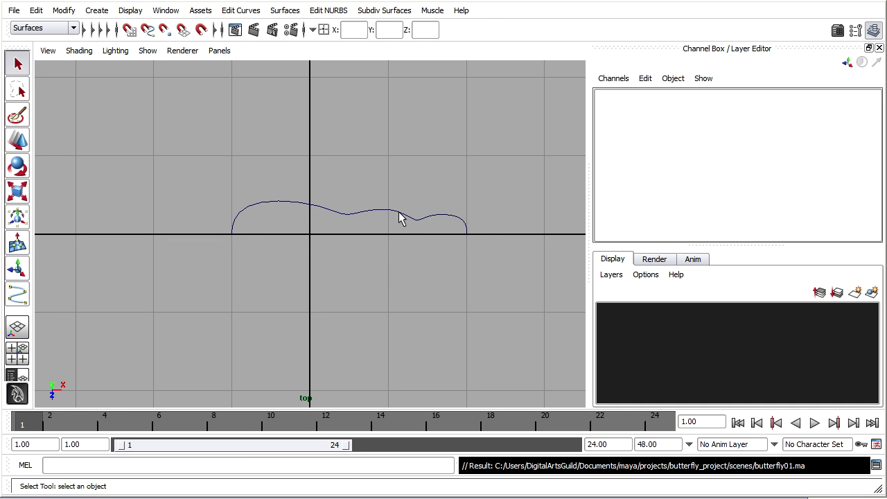
Select curve1 and switch to the four-view top, perspective, front and side layout
left_click(371, 207)
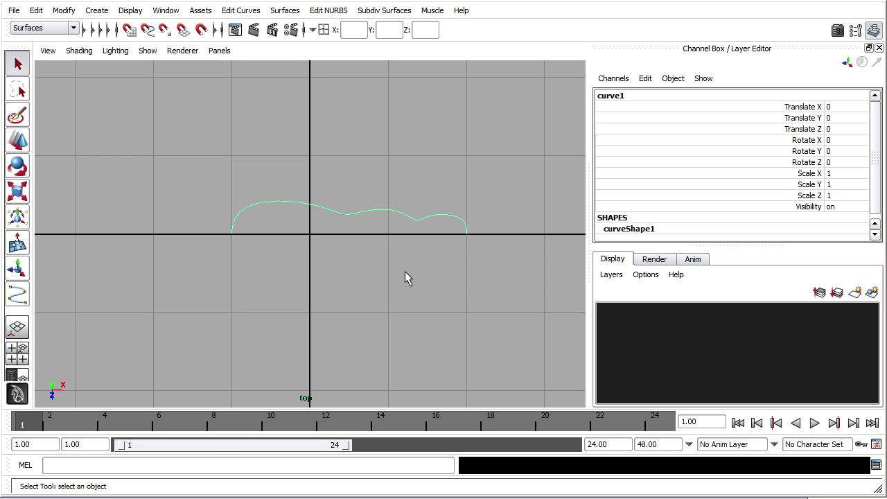
key("space")
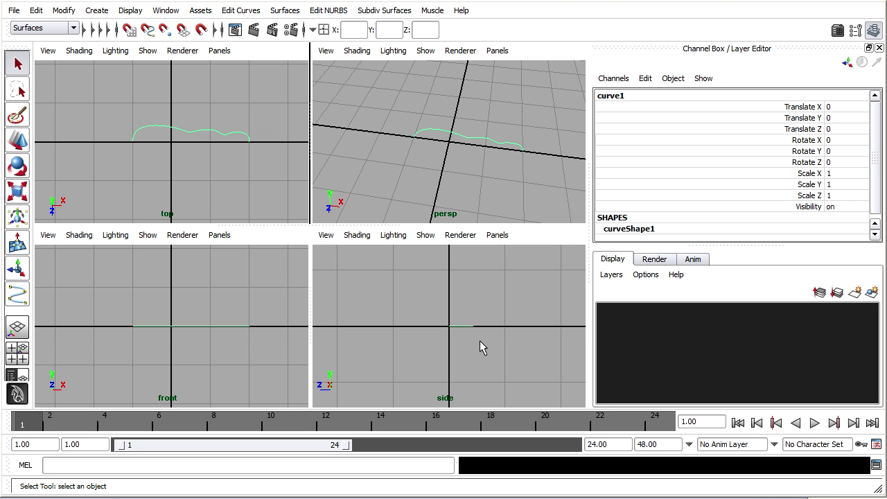
scroll(479, 340, "down", 2)
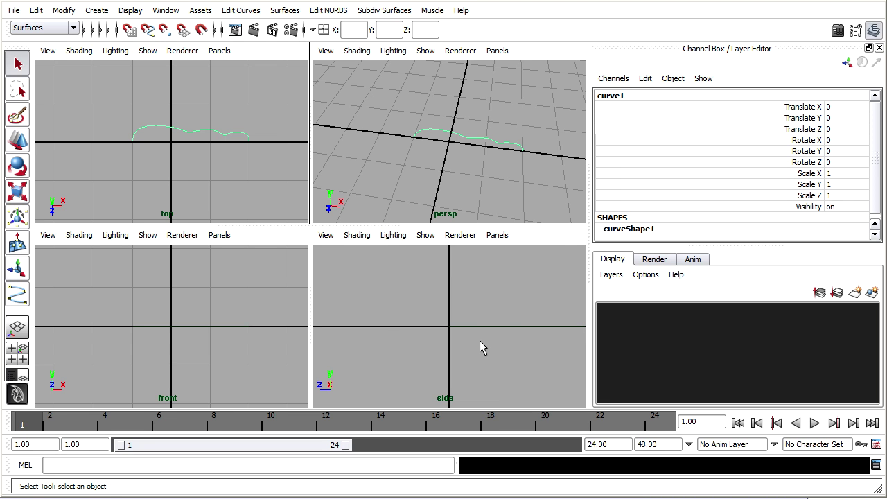
scroll(479, 340, "up", 4)
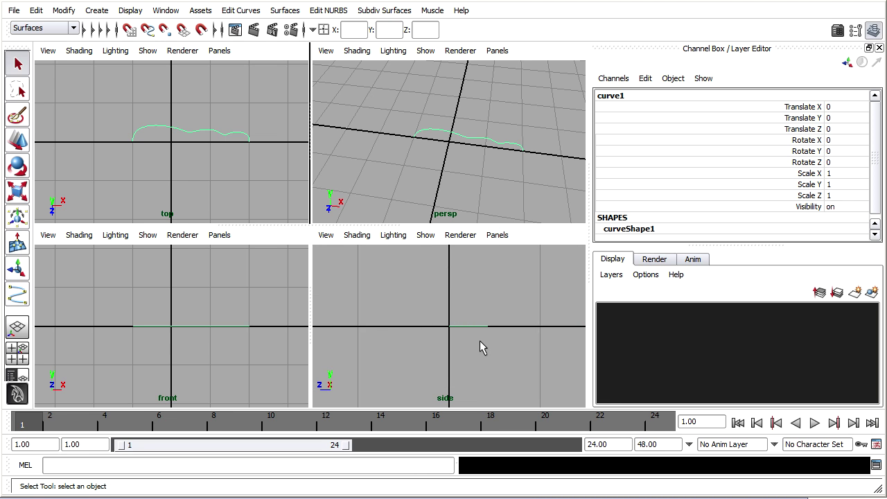
scroll(480, 340, "up", 2)
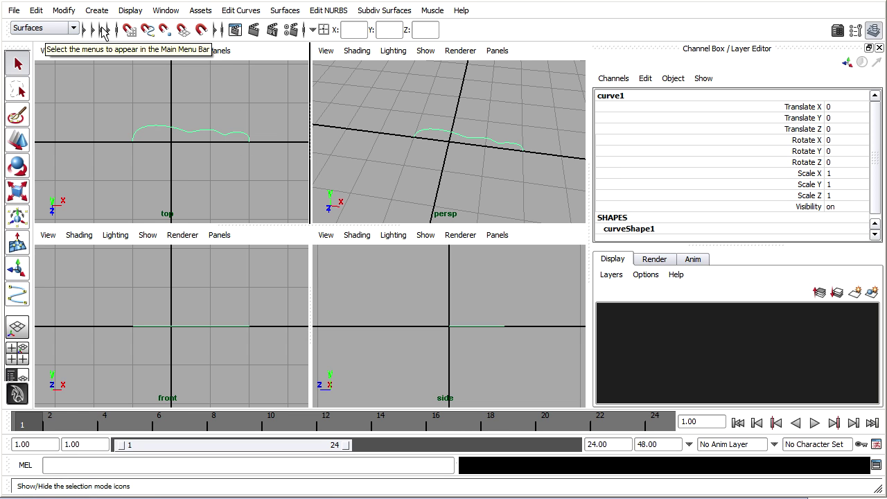
Bring up Surfaces > Revolve options (Y axis, 0–360 sweep, 8 segments) and reframe the perspective view
left_click(293, 12)
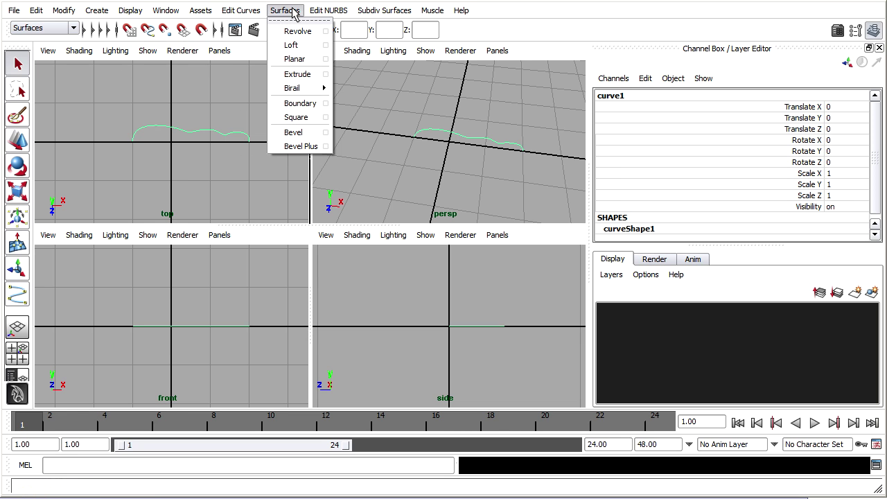
left_click(326, 31)
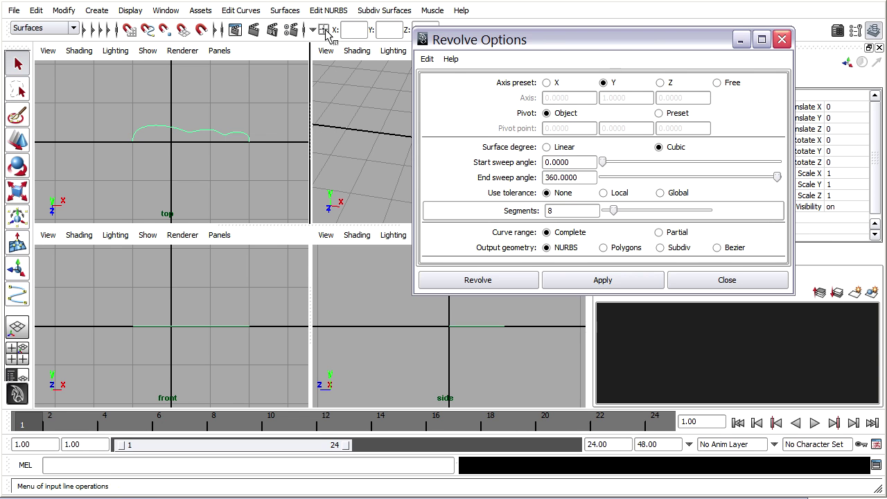
left_click_drag(542, 44, 638, 35)
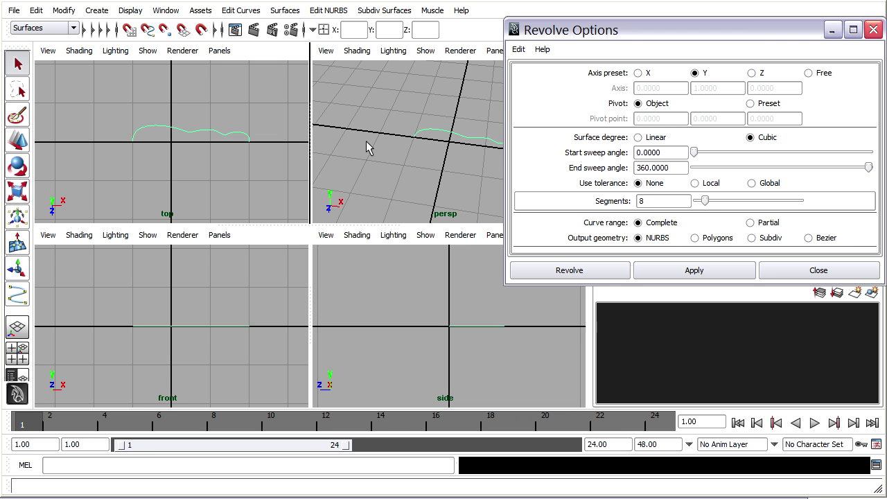
left_click_drag(451, 166, 388, 137, "alt")
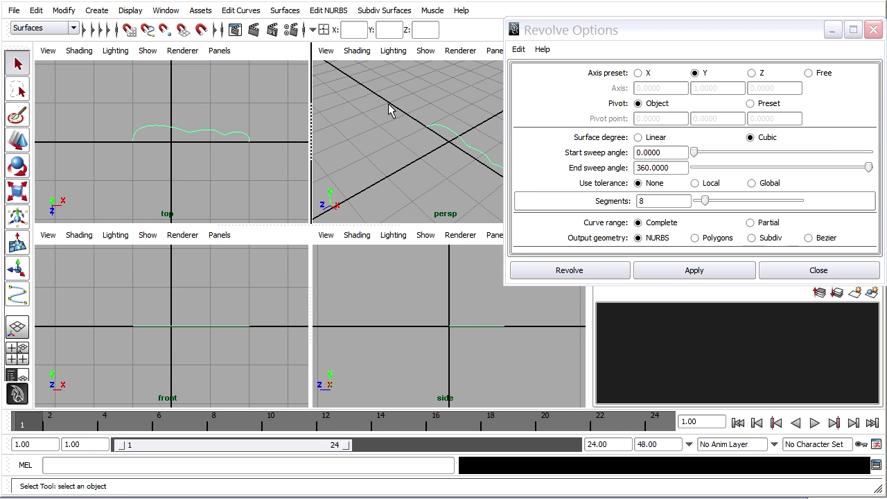
right_click_drag(485, 177, 373, 107, "alt")
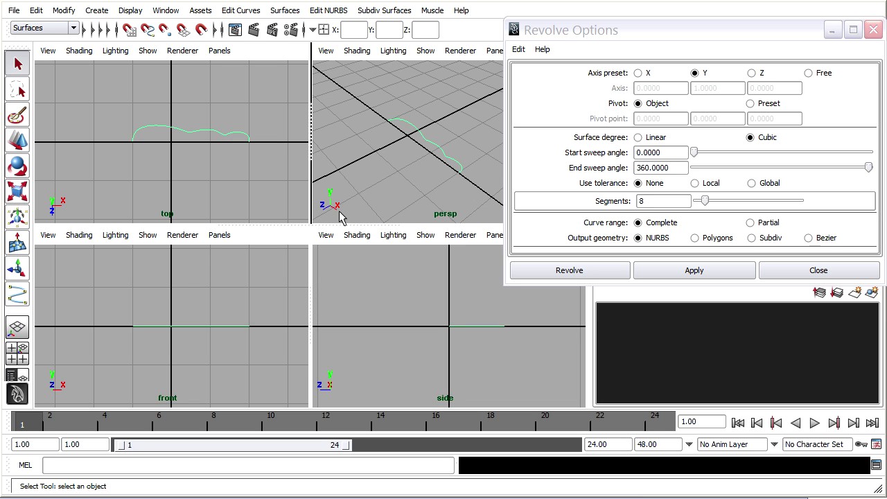
Set Revolve Options to X axis, Polygons output, General tessellation method and Quads type
left_click(638, 74)
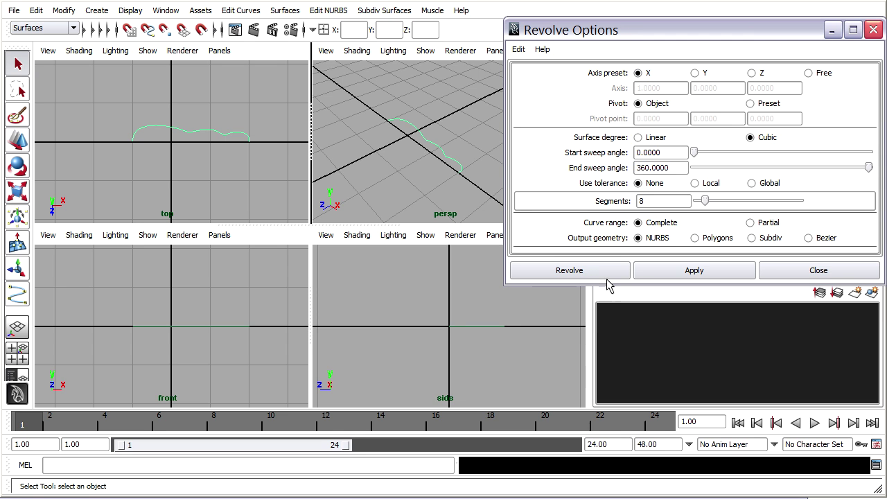
left_click_drag(600, 285, 600, 394)
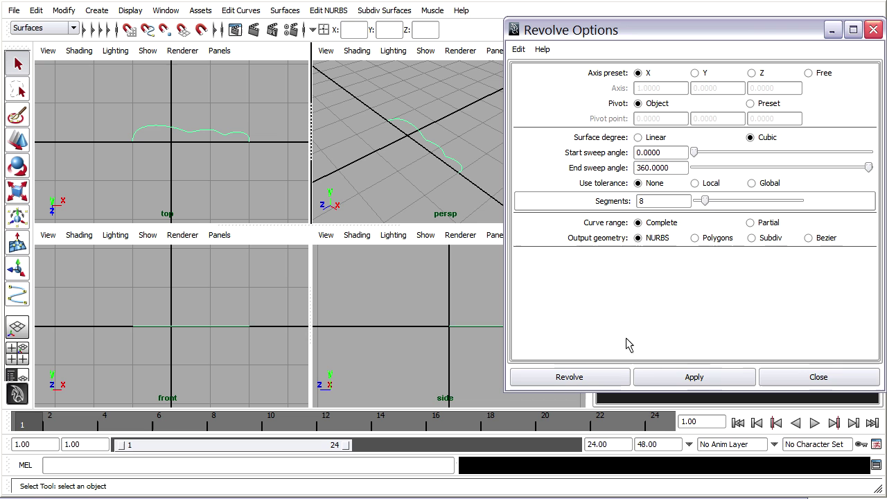
left_click(695, 237)
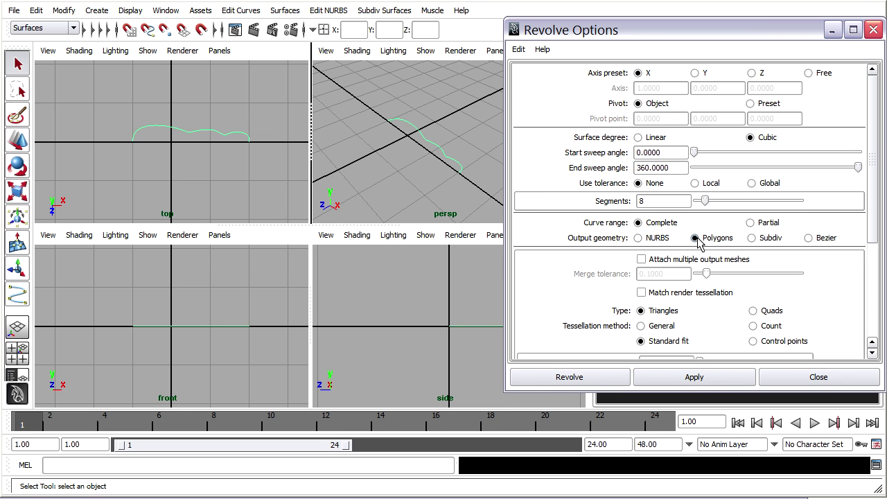
left_click_drag(869, 182, 881, 261)
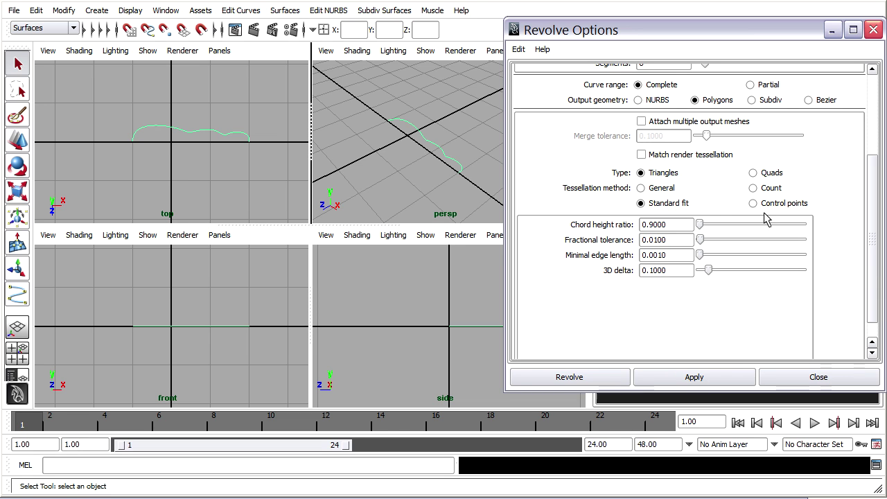
left_click(641, 189)
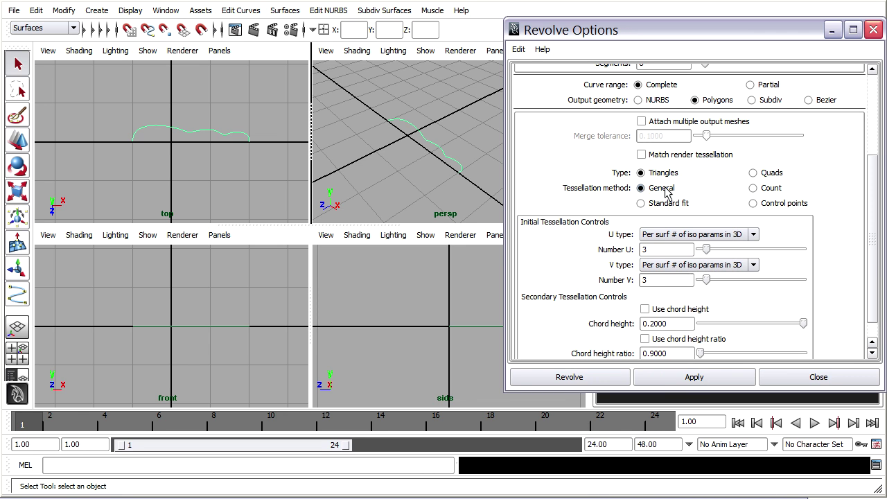
left_click(753, 173)
Revolve the wavy profile curve into revolvedSurface1 and frame the new mesh in perspective
left_click(569, 378)
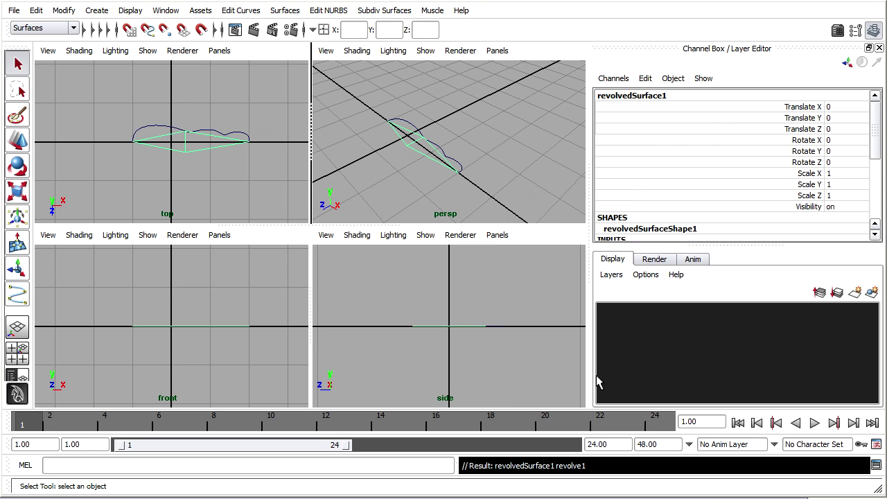
scroll(489, 185, "up", 2)
middle_click_drag(487, 185, 505, 174, "alt")
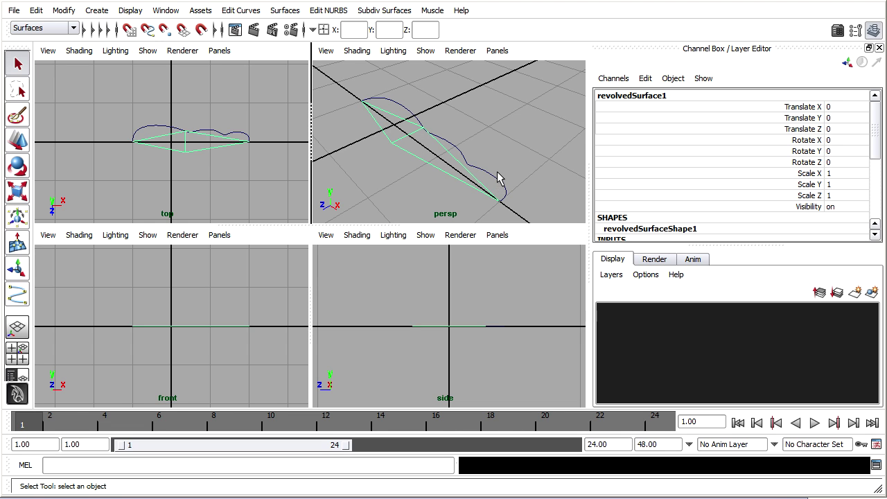
In nurbsTessellate1's General Tessellation Options, set U Number to 13 and V Number to 14
key("ctrl+a")
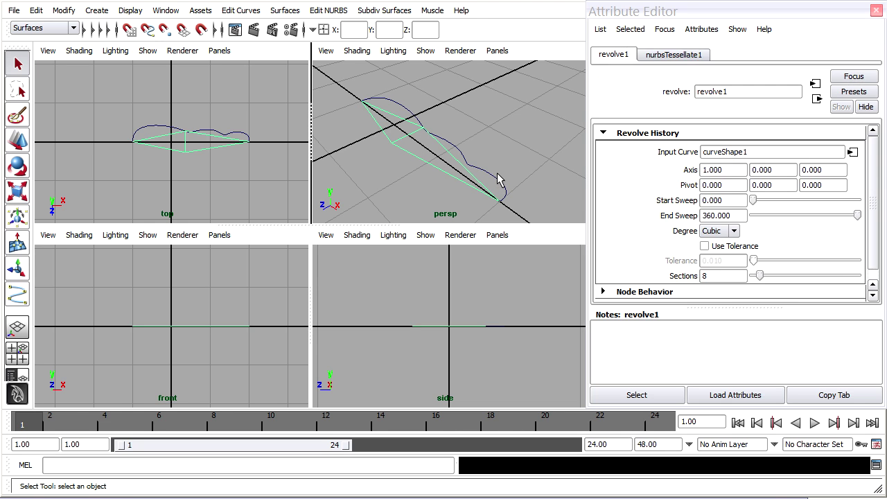
left_click_drag(772, 307, 781, 394)
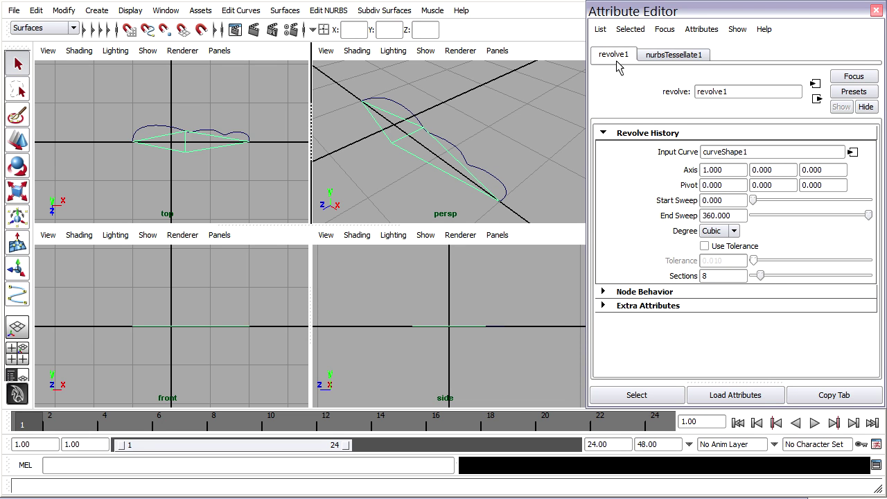
left_click(705, 59)
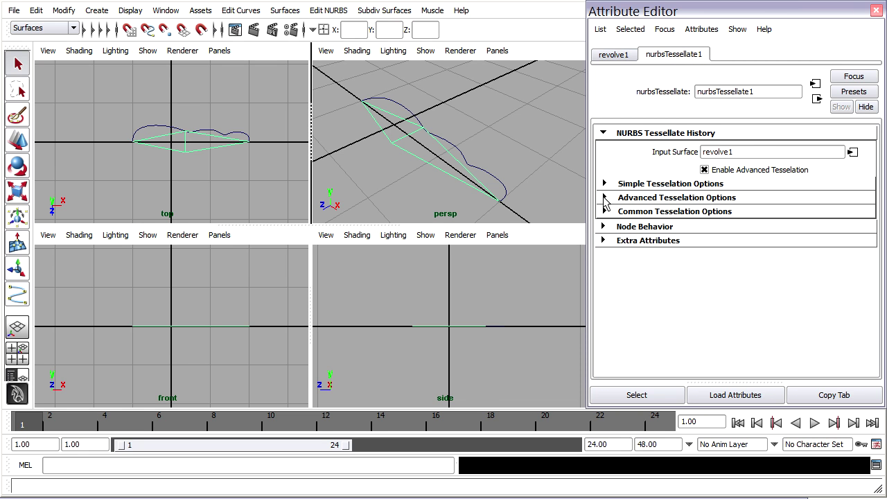
left_click(604, 198)
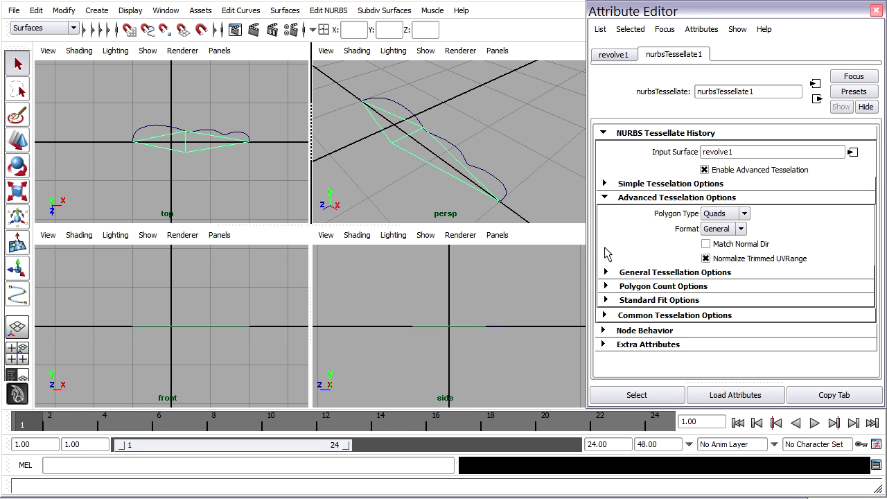
left_click(606, 273)
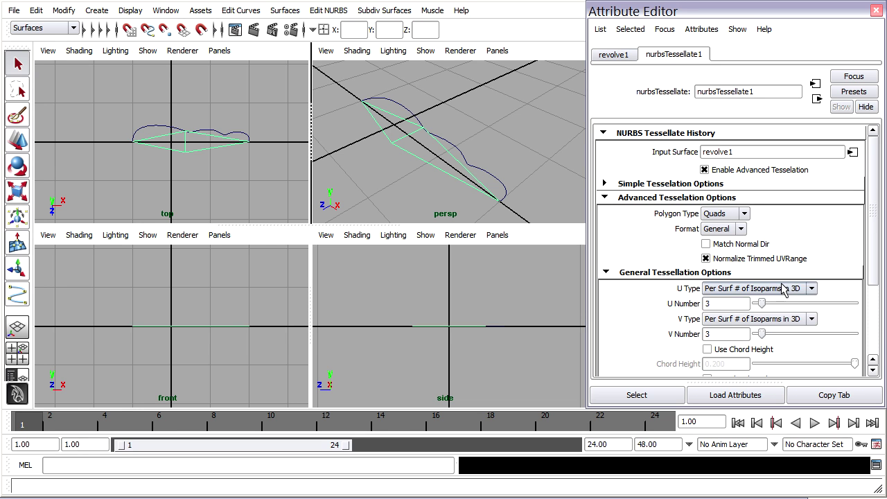
left_click_drag(762, 304, 793, 305)
left_click_drag(762, 334, 797, 334)
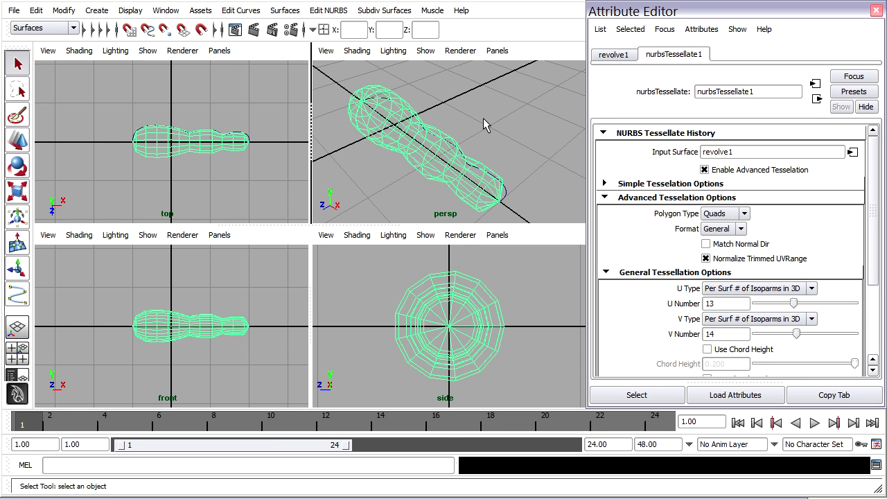
Smooth-shade the body and test nurbsTessellate1 U Number values of 30 and 12, with V at 12
left_click(400, 115)
key("5")
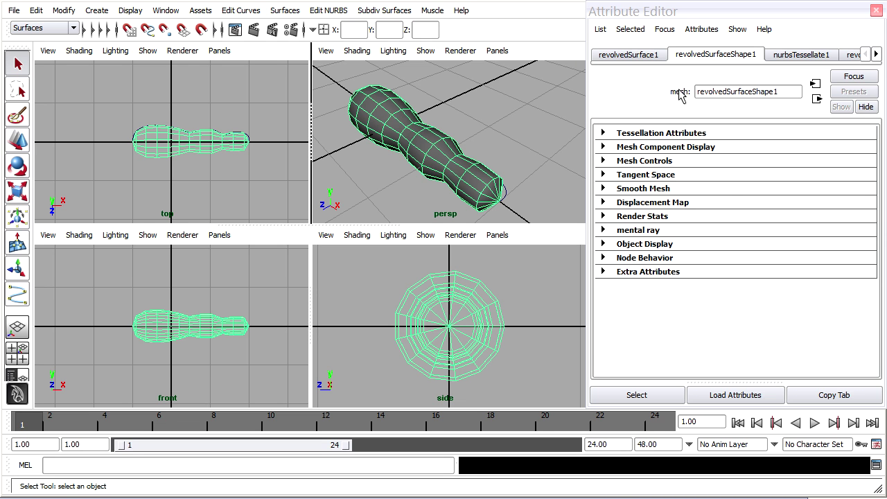
left_click(808, 57)
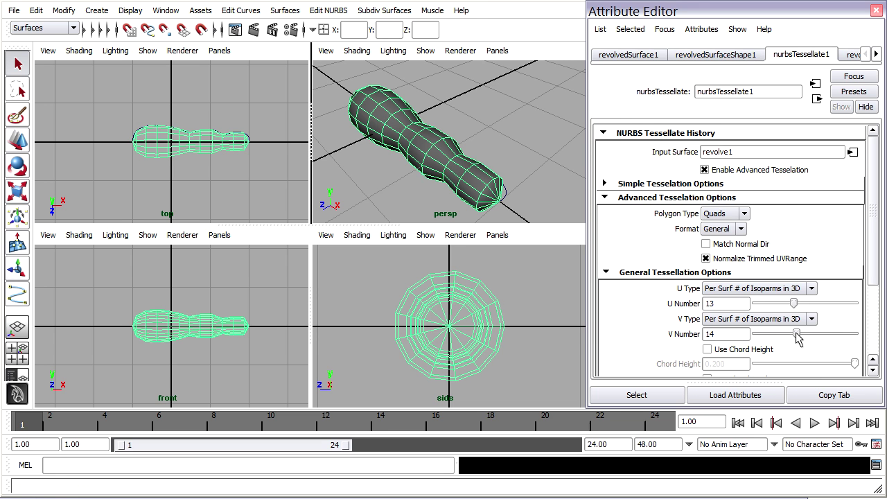
mouse_move(796, 335)
left_mouse_down()
mouse_move(803, 337)
mouse_move(791, 338)
left_mouse_up()
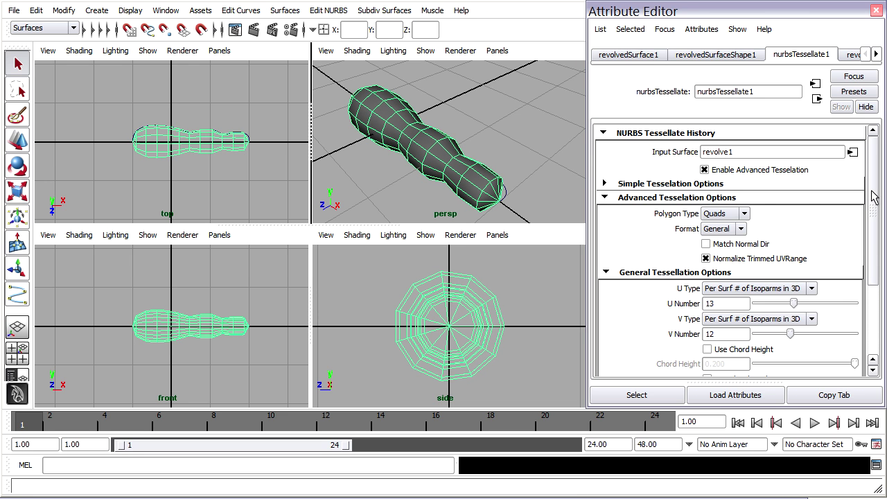
mouse_move(794, 304)
left_mouse_down()
mouse_move(805, 305)
mouse_move(787, 304)
left_mouse_up()
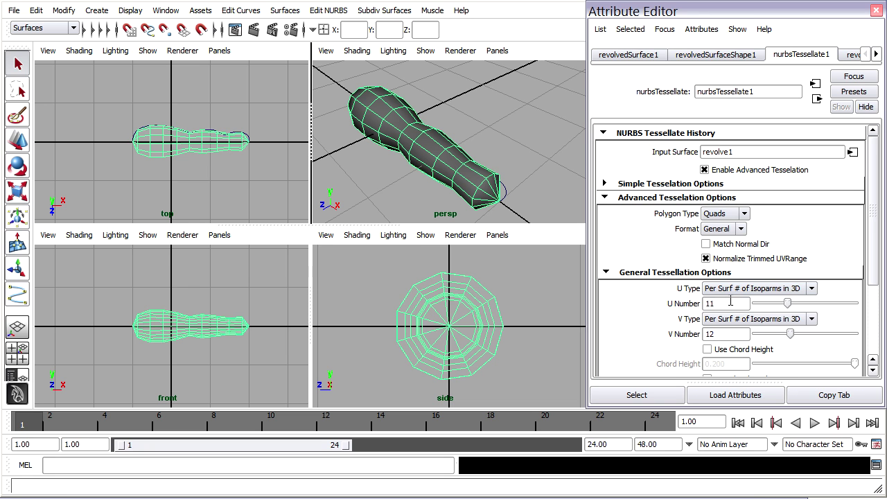
left_click_drag(787, 303, 850, 307)
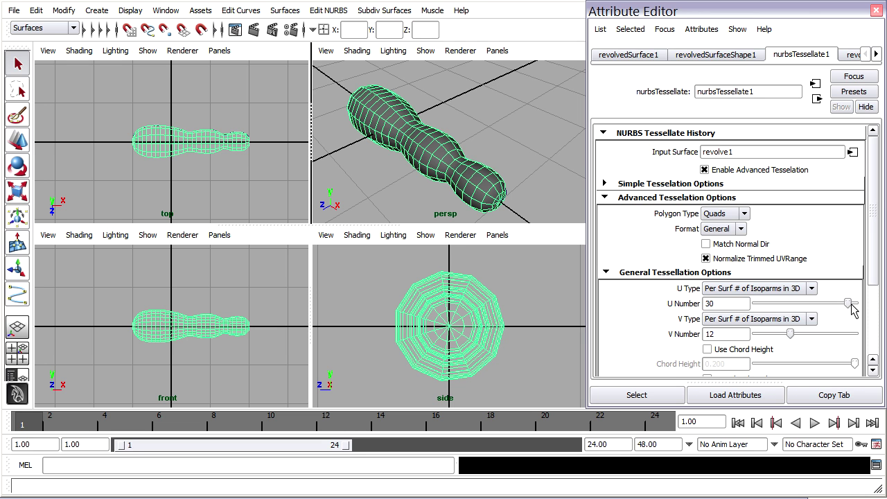
left_click_drag(848, 303, 762, 307)
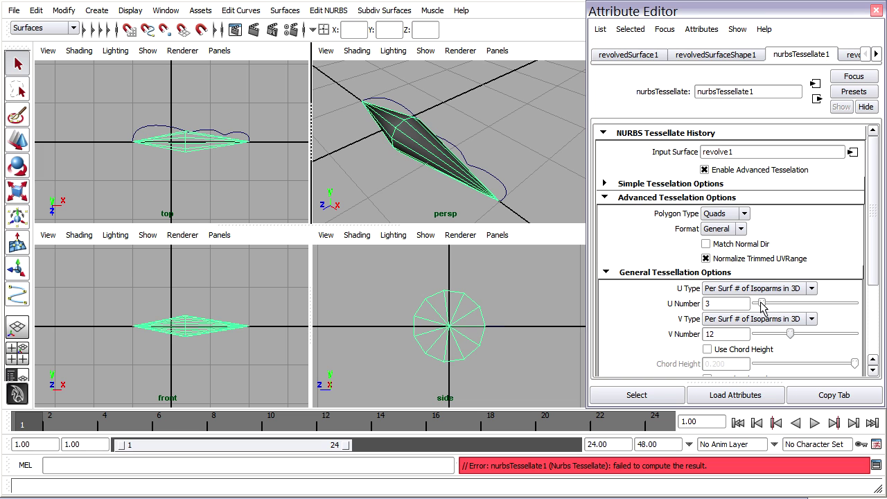
Try the Per Surf # of Isoparms and Per Span # of Isoparms U Type options
left_click(812, 288)
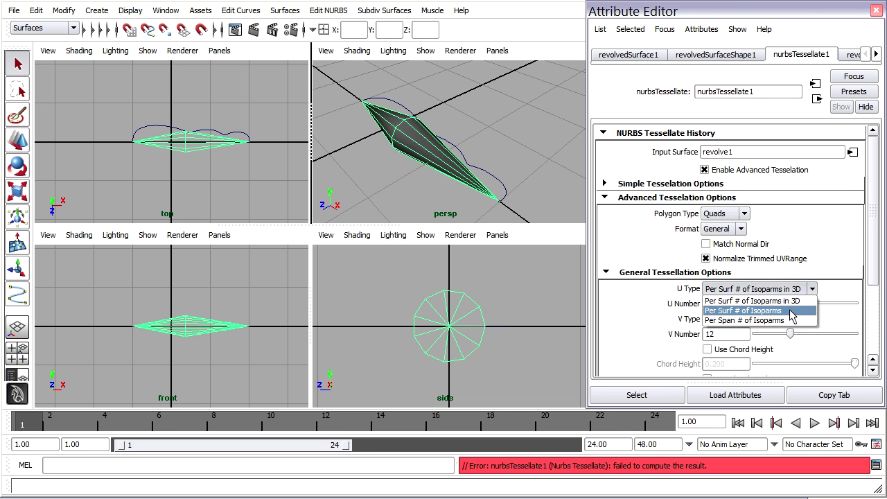
left_click(792, 315)
mouse_move(762, 303)
left_mouse_down()
mouse_move(788, 305)
mouse_move(762, 306)
left_mouse_up()
left_click(802, 288)
left_click(785, 320)
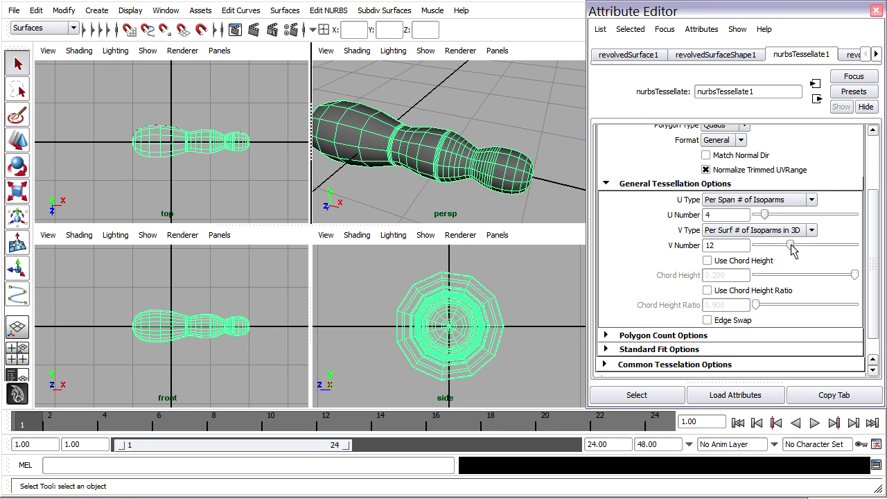
Set U Type to Per Surf # of Isoparms in 3D with U Number 22, then select the mesh
left_click(771, 201)
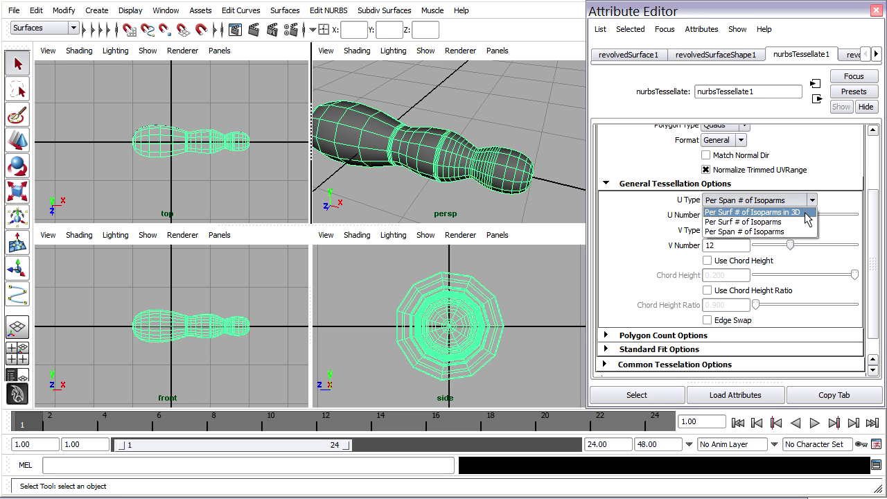
left_click(805, 212)
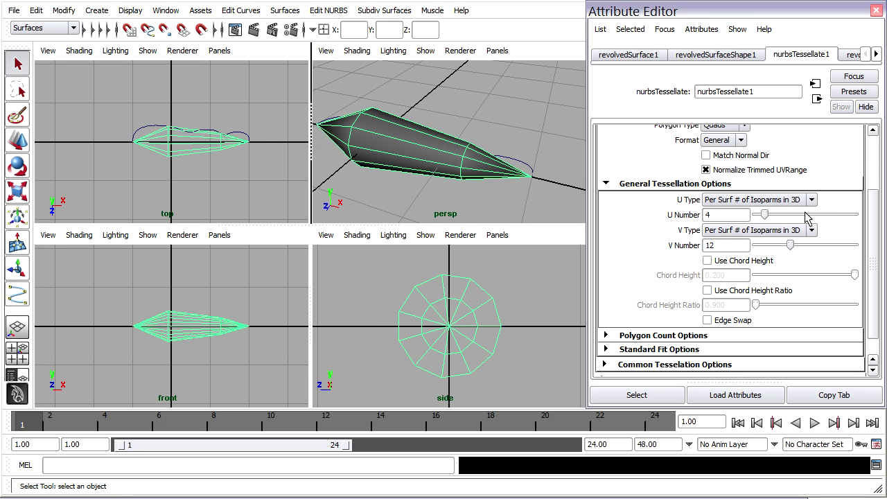
left_click_drag(763, 215, 821, 218)
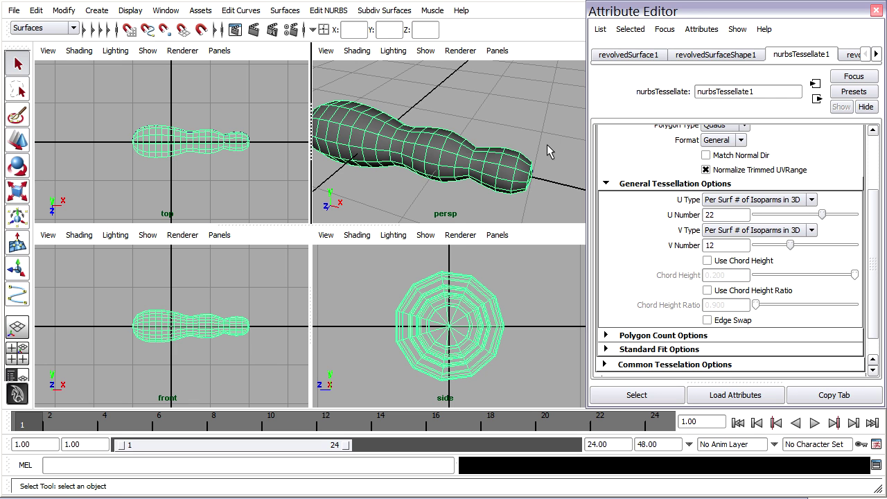
left_click_drag(548, 152, 430, 139, "alt")
left_click(401, 131)
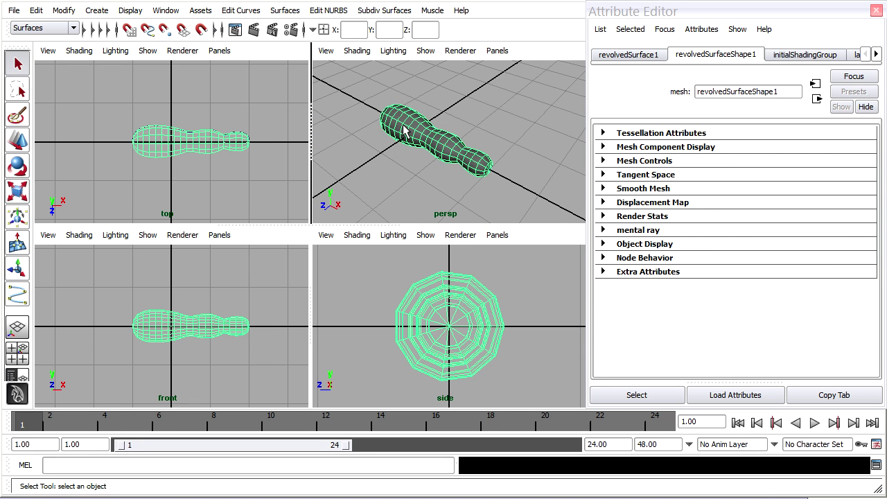
Assign a new Lambert material, lambert2, to the body mesh
right_click(404, 132)
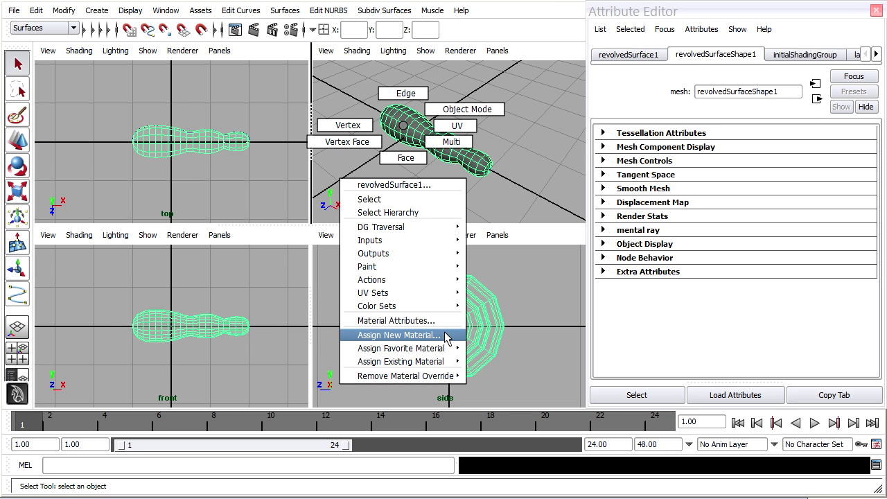
left_click(450, 336)
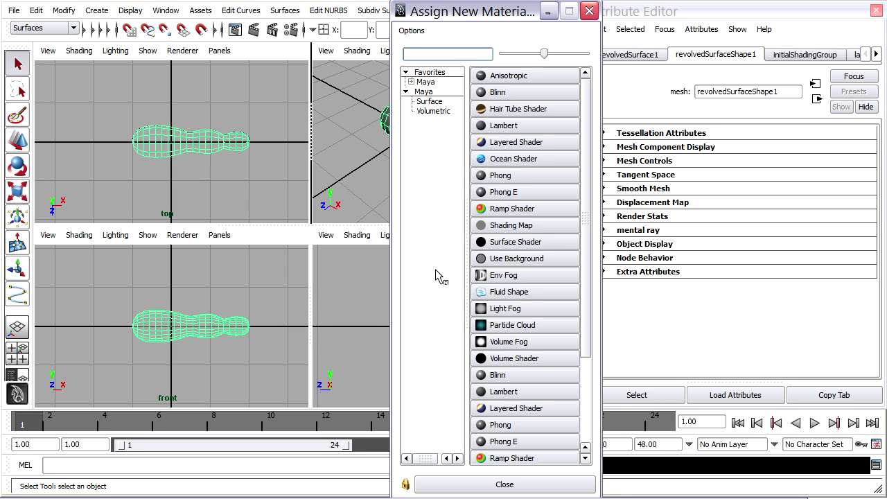
left_click(530, 125)
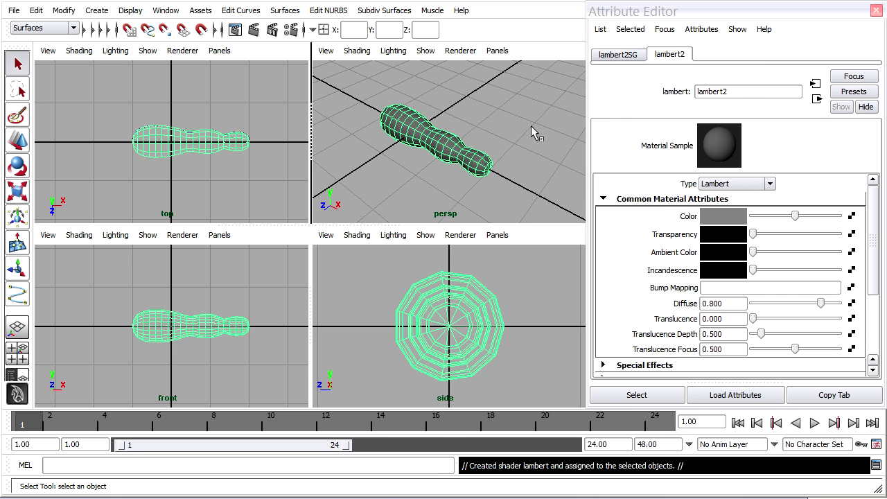
Rename lambert2 to butterflyBodyShader, darken its colour to near black, and close the Attribute Editor
double_click(741, 92)
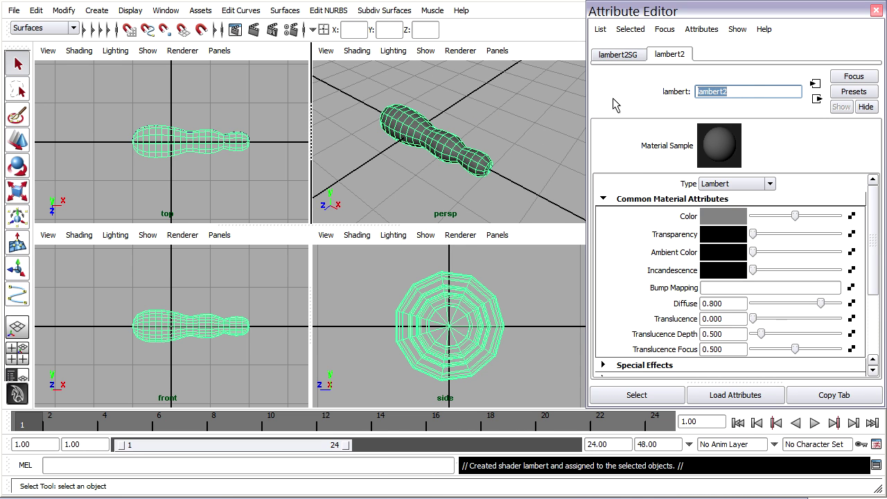
type("butterflyBodyShader")
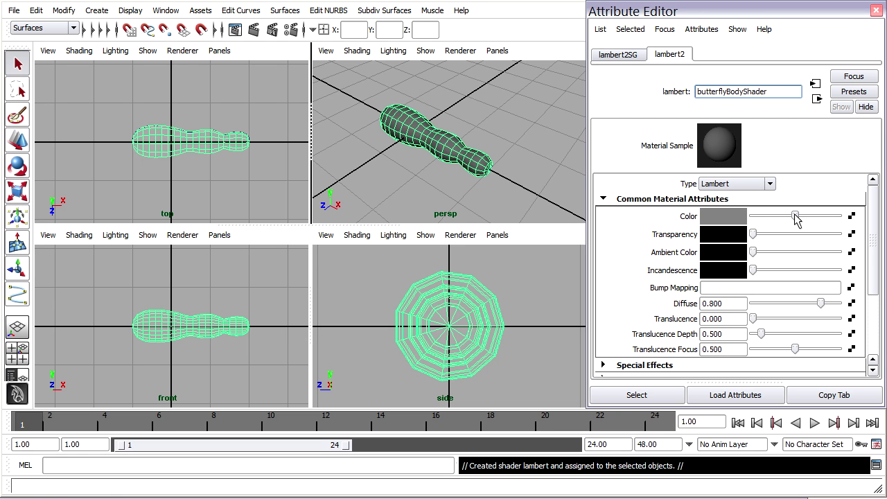
key("Return")
left_click_drag(796, 216, 766, 219)
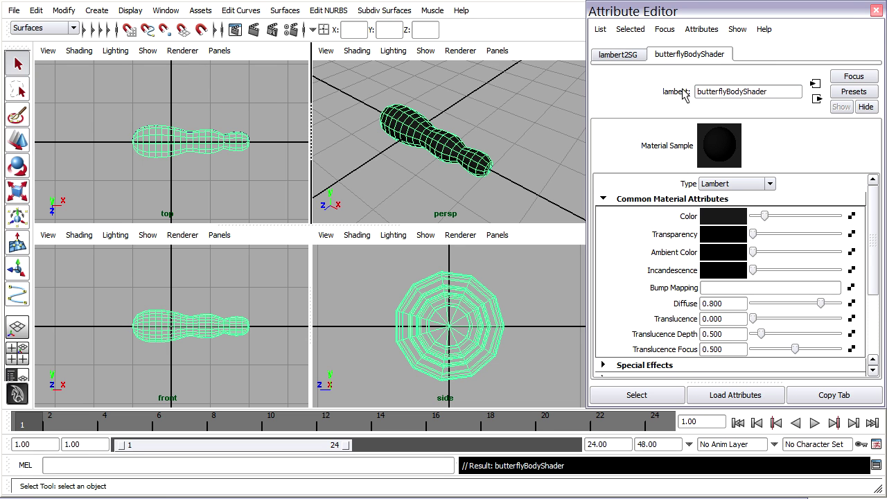
left_click(877, 11)
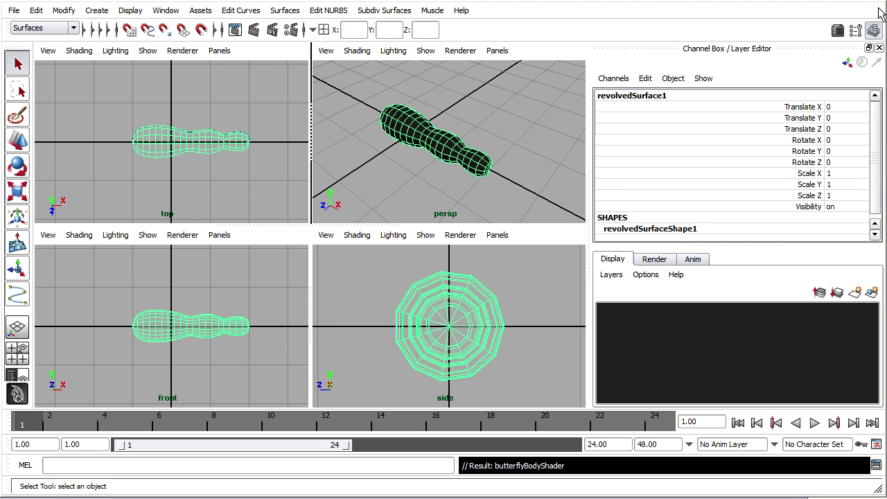
Zoom into the top view, select the body's profile curve, and pan it to the view's centre
scroll(243, 155, "up", 4)
scroll(243, 155, "up", 2)
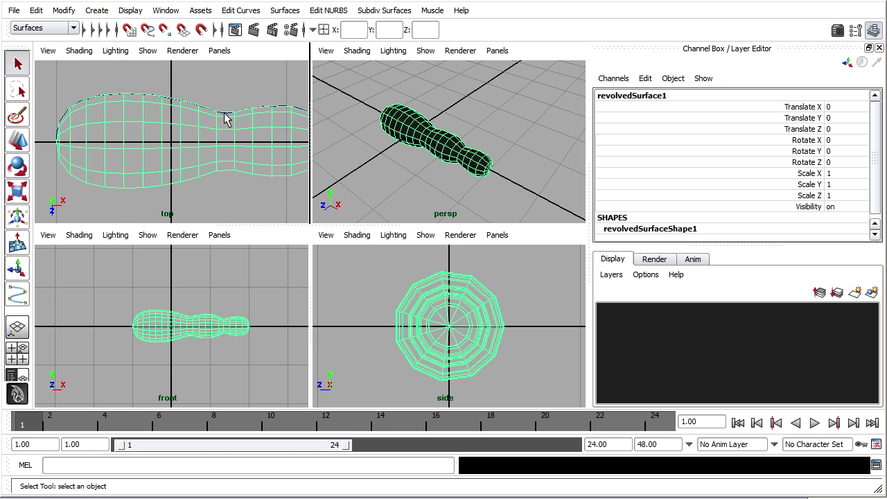
scroll(224, 118, "up", 3)
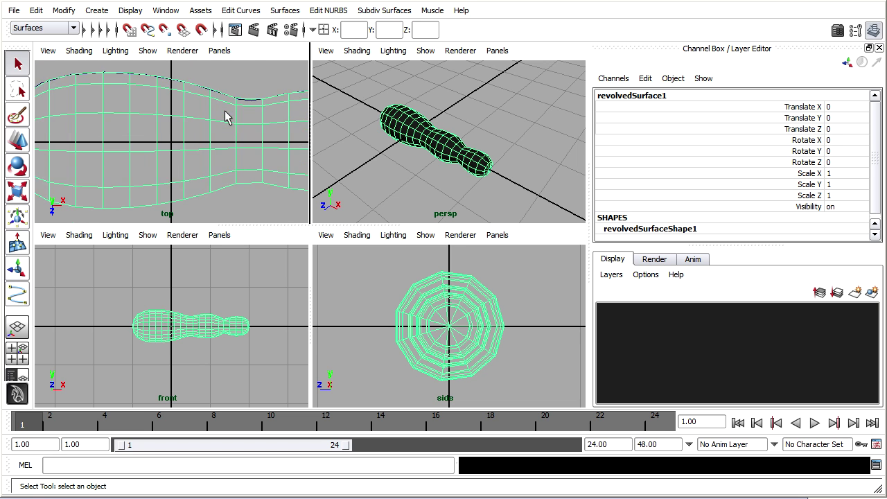
left_click(285, 84)
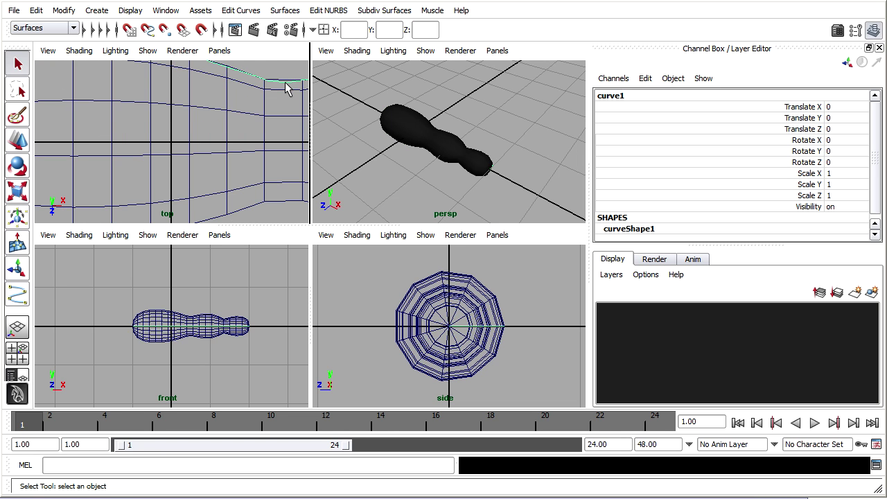
middle_click_drag(291, 118, 196, 159, "alt")
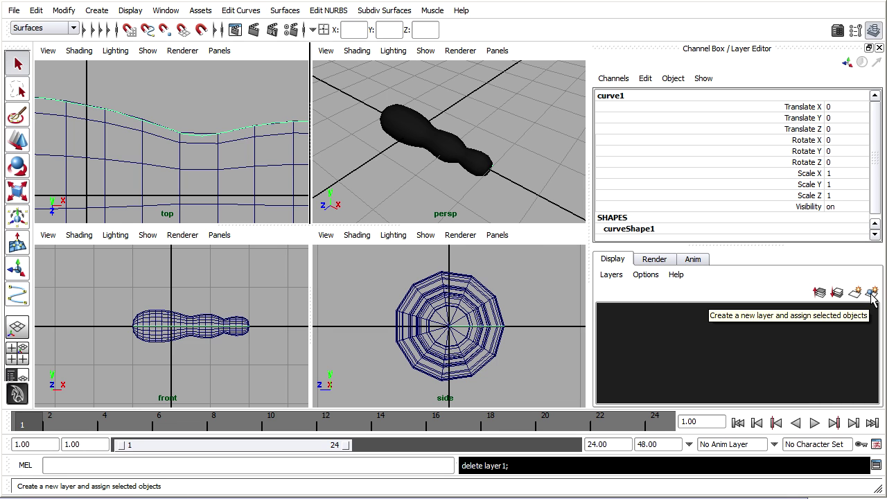
Put the profile curve in a new display layer named curveLayer and hide that layer
left_click(871, 294)
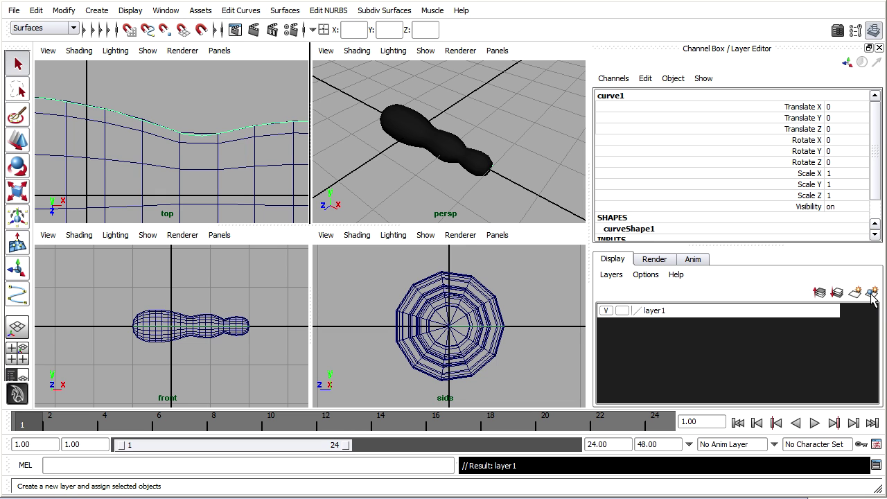
double_click(656, 310)
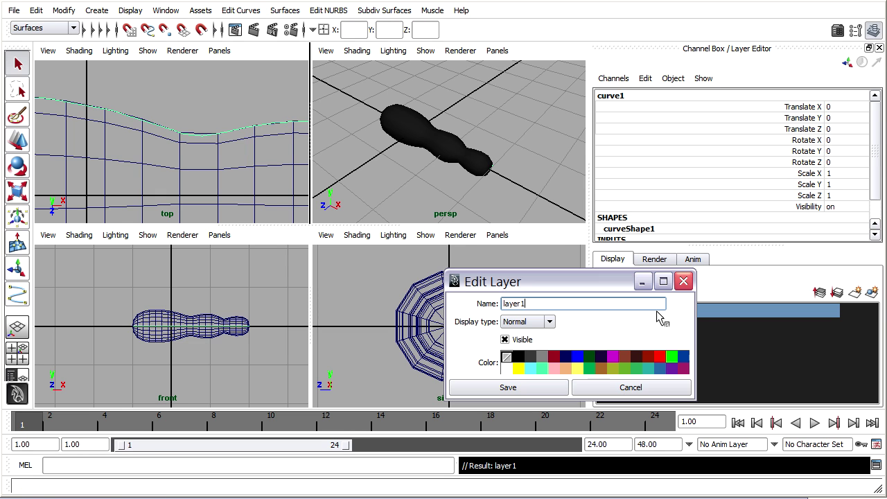
left_click(555, 303)
key("BackSpace")
key("Home")
type("curve")
key("Delete")
type("L")
left_click(525, 388)
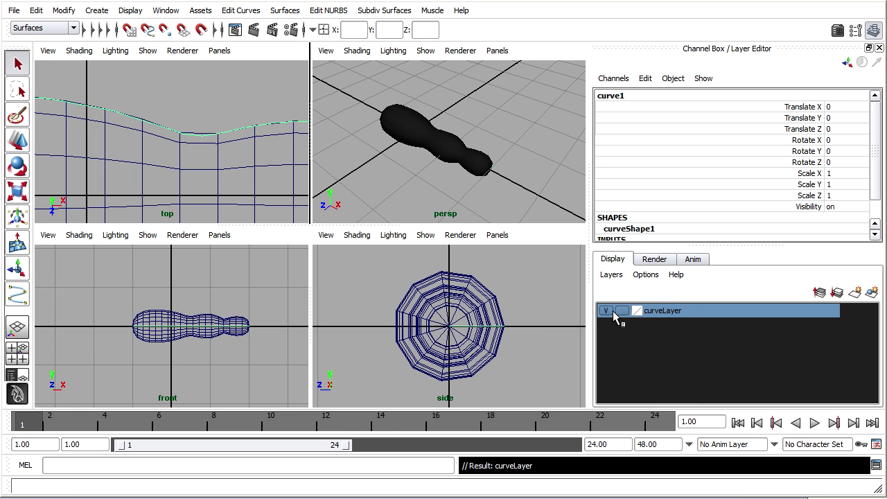
left_click(607, 311)
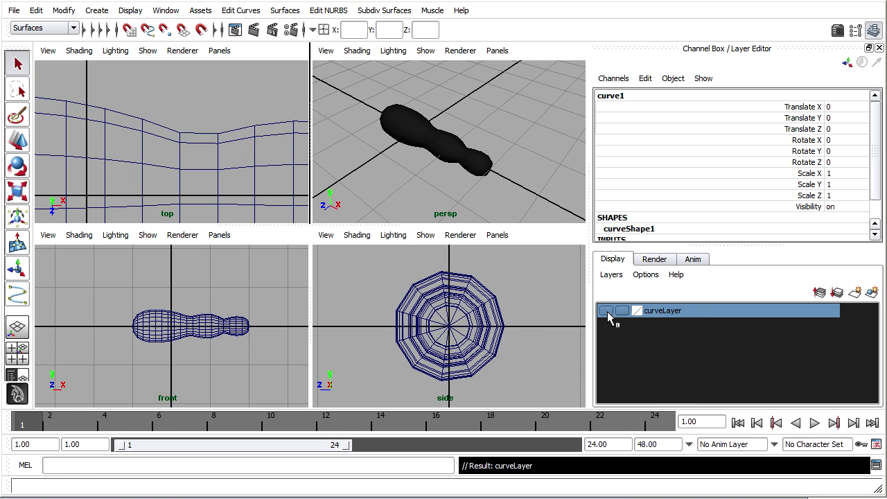
Deselect everything and maximize the top view, zoomed out with the body sitting low in frame
key("a")
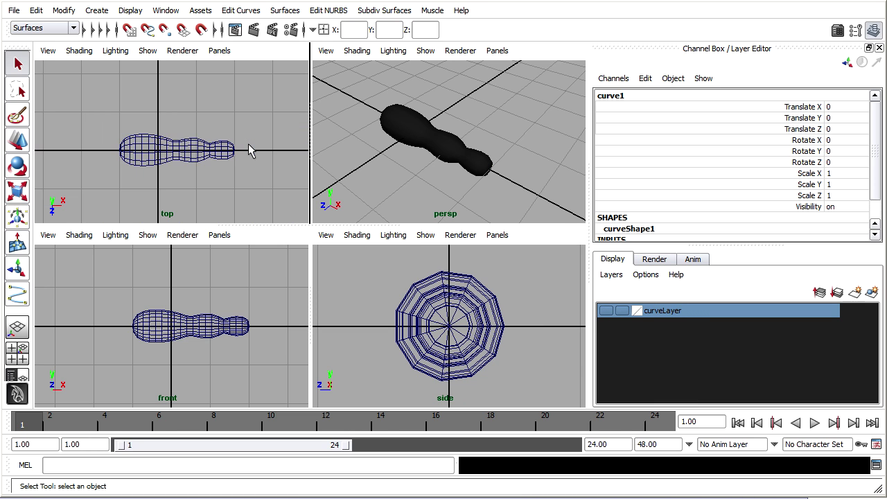
left_click(204, 120)
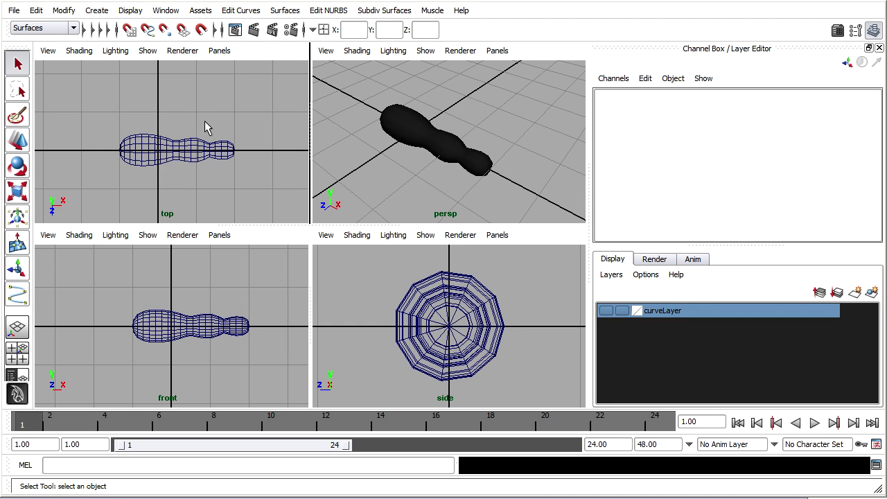
key("space")
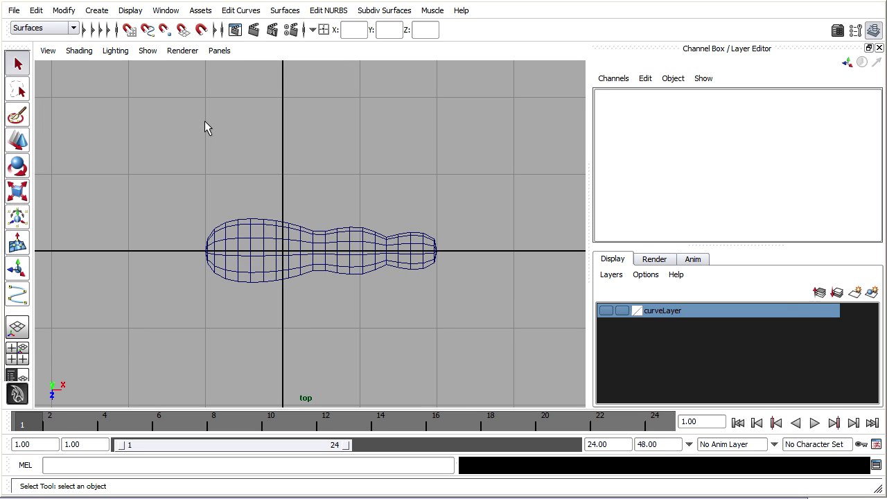
scroll(204, 121, "down", 3)
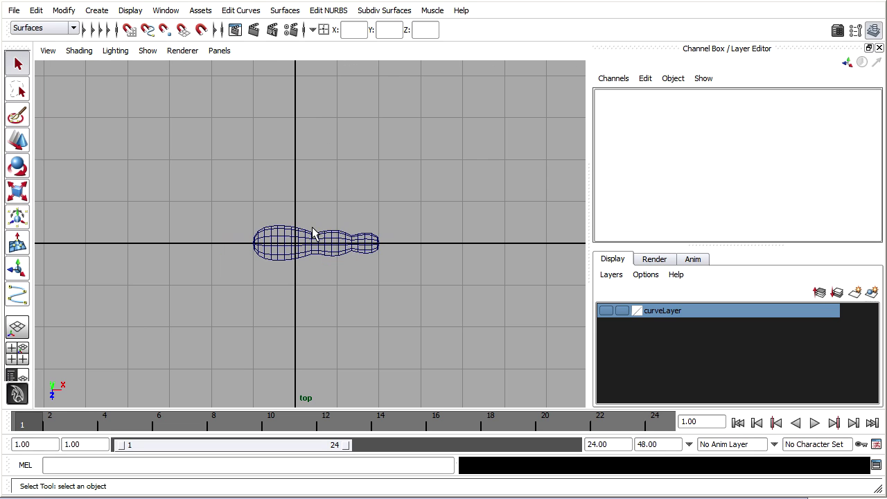
middle_click_drag(474, 106, 456, 128, "alt")
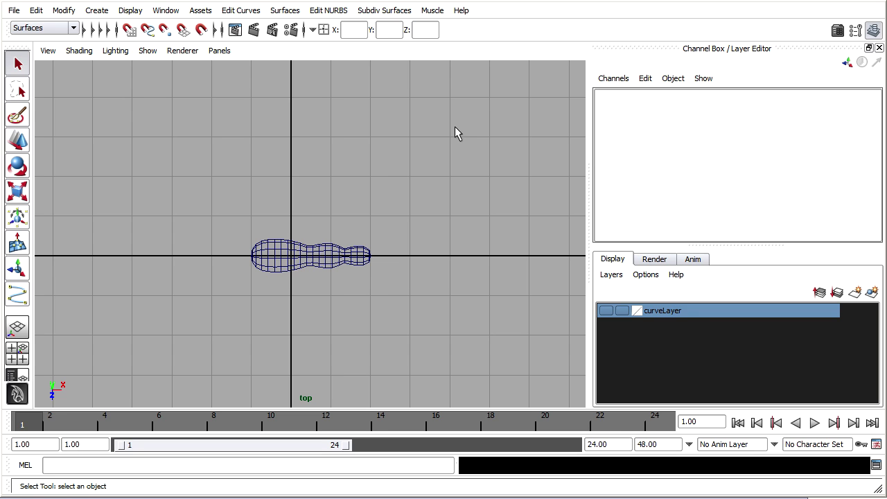
middle_click_drag(457, 127, 452, 191, "alt")
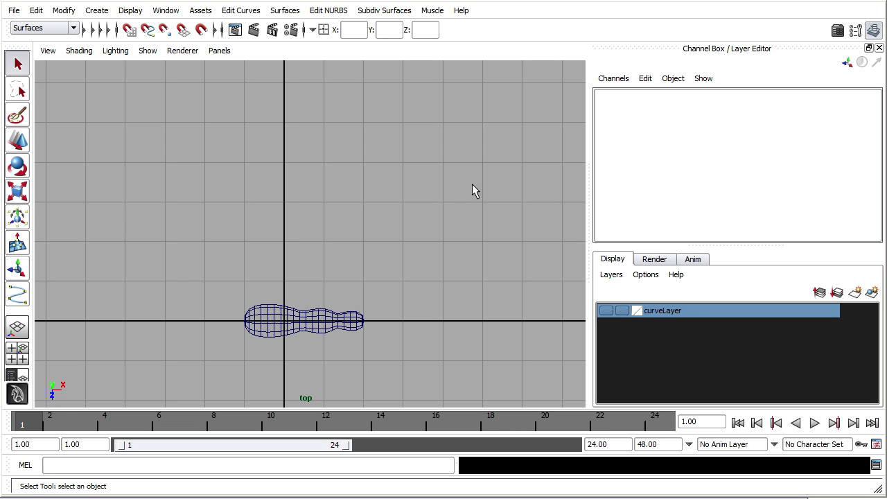
Start a new CV curve with its first point on the body
left_click(96, 10)
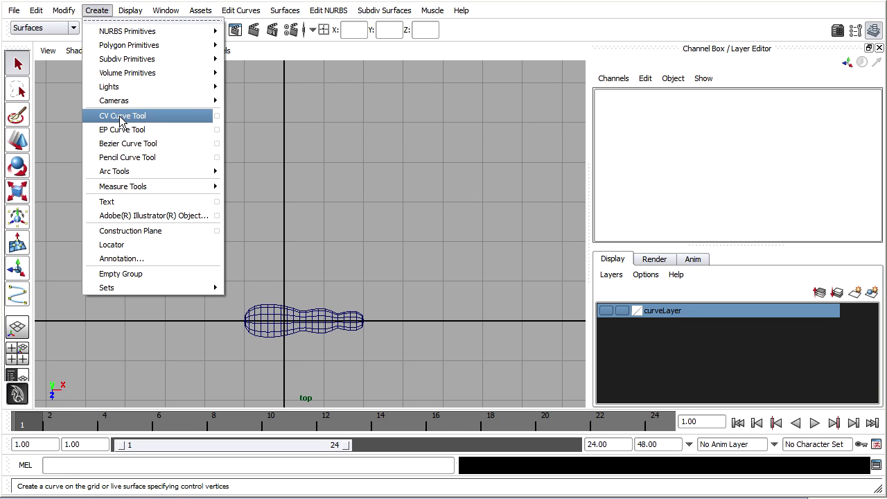
left_click(168, 122)
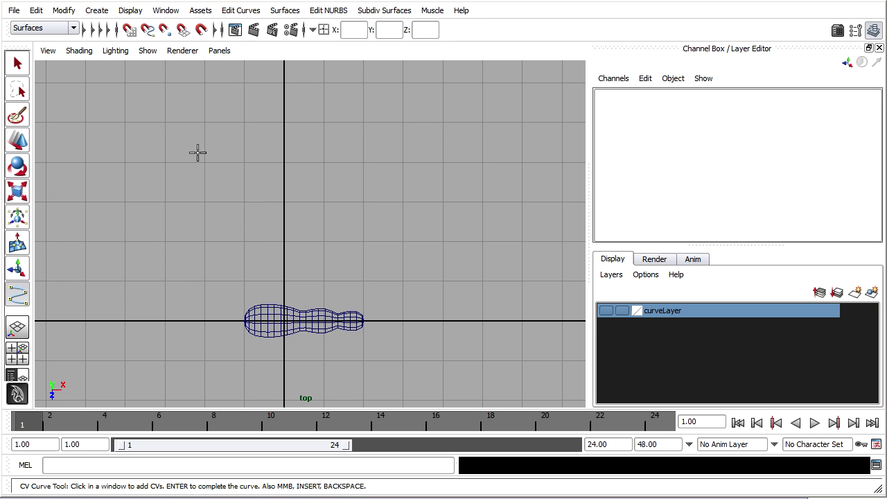
left_click(302, 315)
left_click(303, 315)
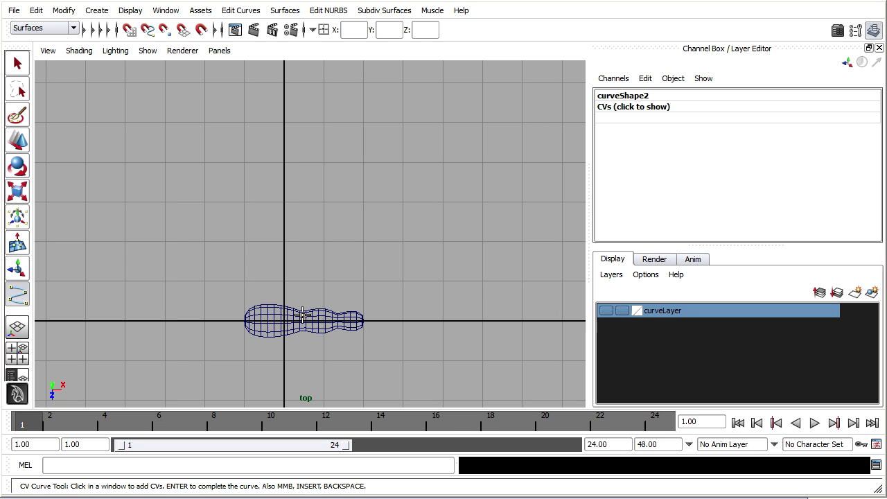
Trace the right wing outline up to its tip and back down to the central notch
left_click(320, 302)
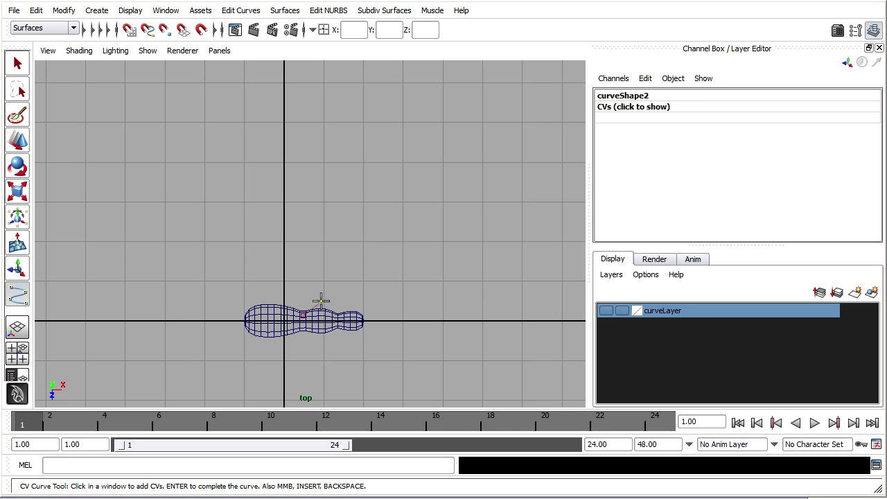
left_click(352, 286)
left_click(375, 266)
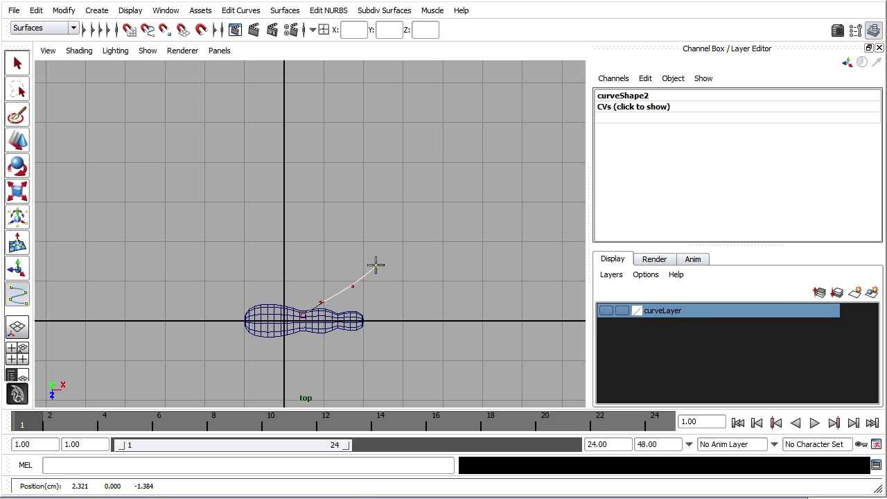
left_click(391, 224)
left_click(397, 168)
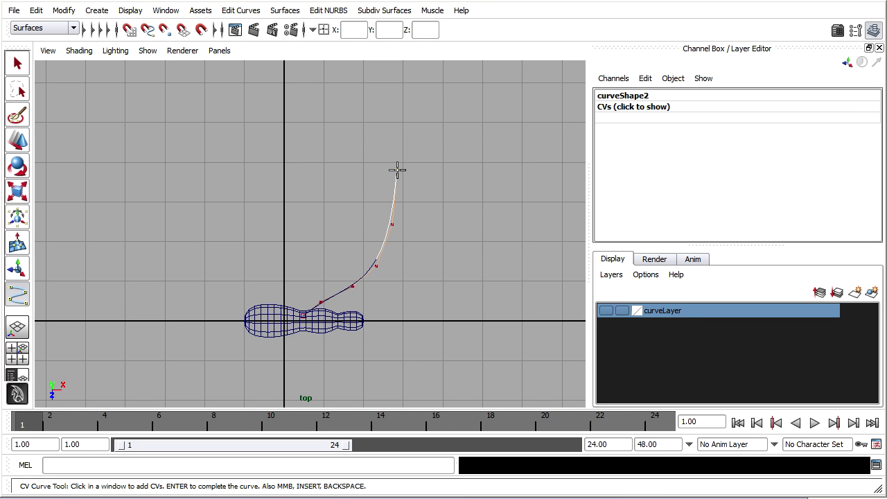
left_click(396, 169)
left_click(396, 169)
left_click(352, 189)
left_click(317, 212)
left_click(292, 246)
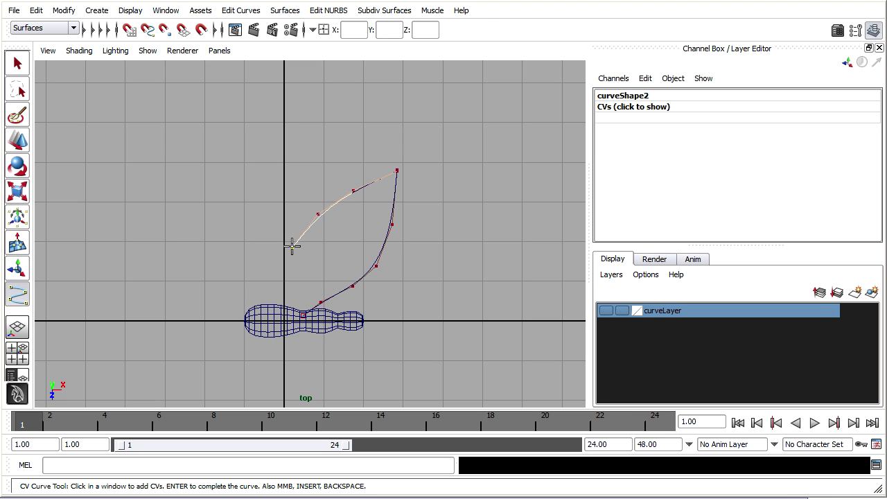
left_click(291, 246)
left_click(291, 246)
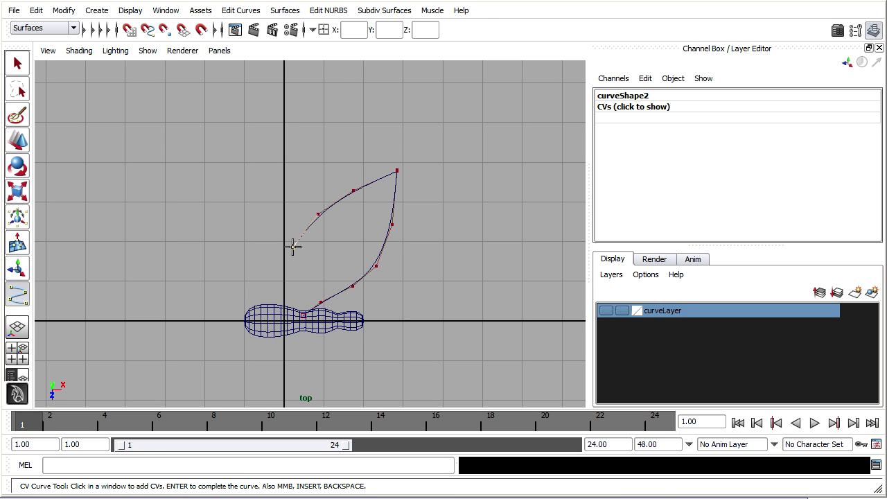
Trace the left wing outline out to its tip and back to the body, finishing the curve
left_click(270, 205)
left_click(242, 173)
left_click(196, 171)
left_click(158, 177)
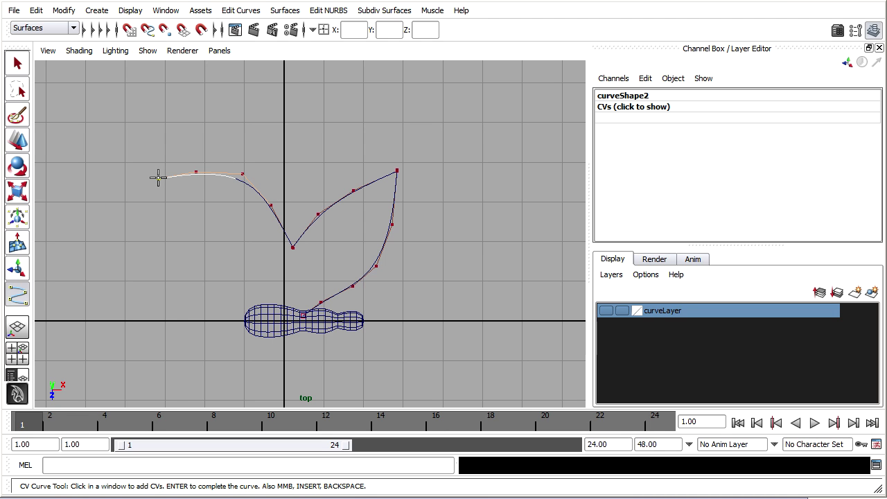
left_click(158, 177)
left_click(198, 237)
left_click(251, 275)
left_click(281, 293)
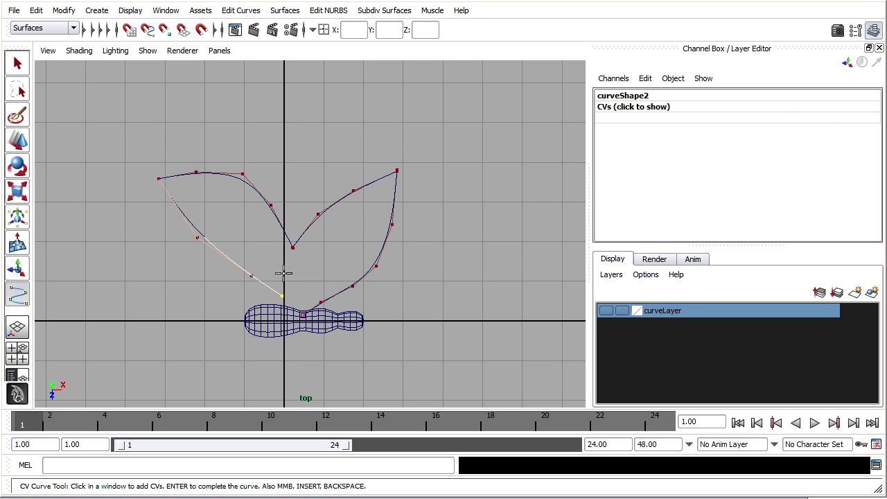
key("q")
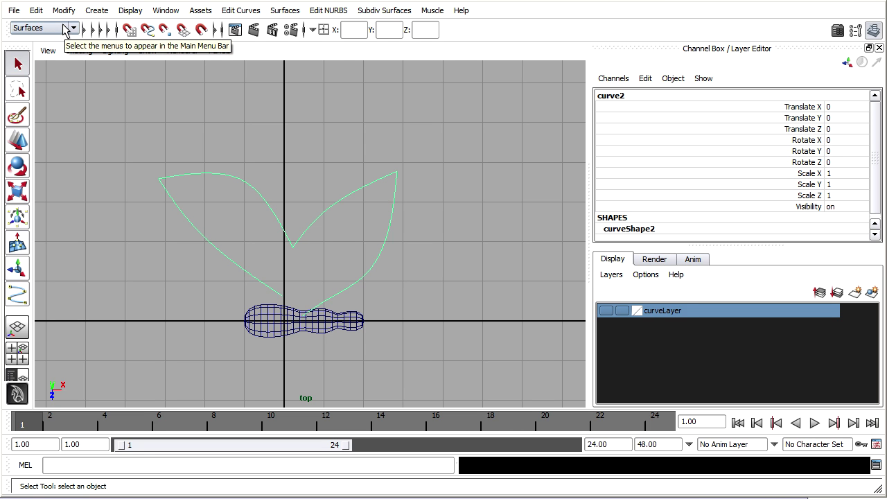
Close the wing curve into a loop with Open/Close Curves
left_click(242, 12)
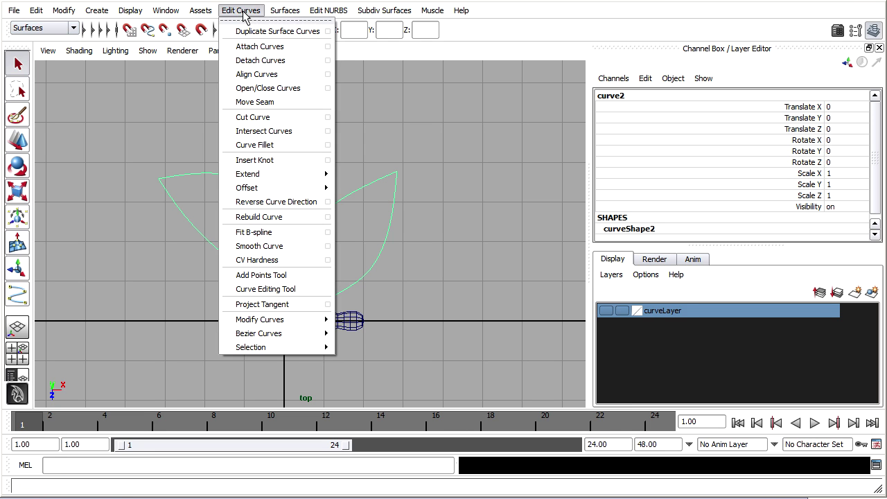
left_click(307, 88)
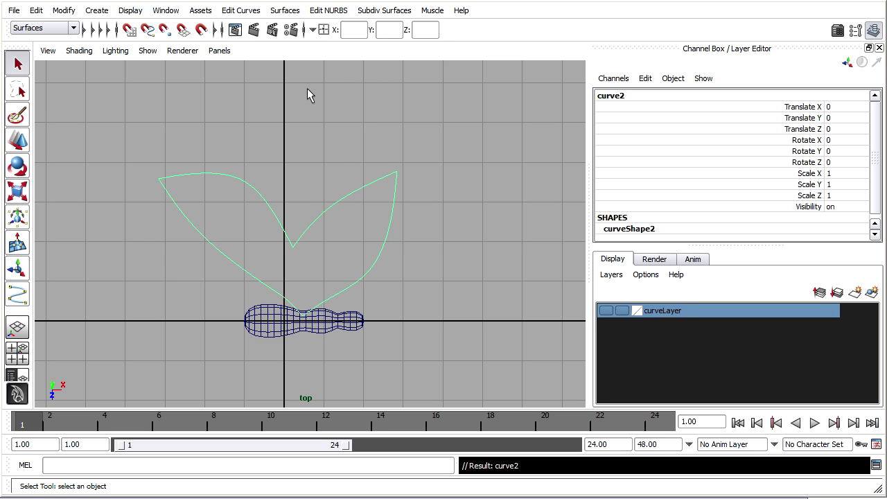
right_click_drag(307, 88, 339, 193, "alt")
middle_click_drag(338, 193, 353, 198, "alt")
Switch the curve to control vertex mode and pull the notch CV upward
right_click_drag(327, 170, 282, 173)
left_click(288, 214)
left_click(18, 140)
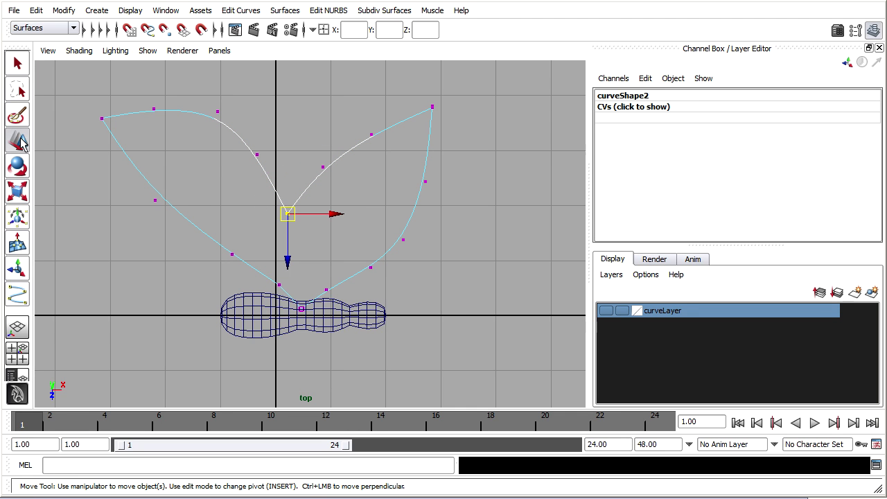
left_click_drag(289, 216, 282, 186)
Move several right-wing CVs to widen the wing and round its tip and outer edge
left_click(323, 165)
left_click_drag(320, 161, 394, 101)
left_click(429, 106)
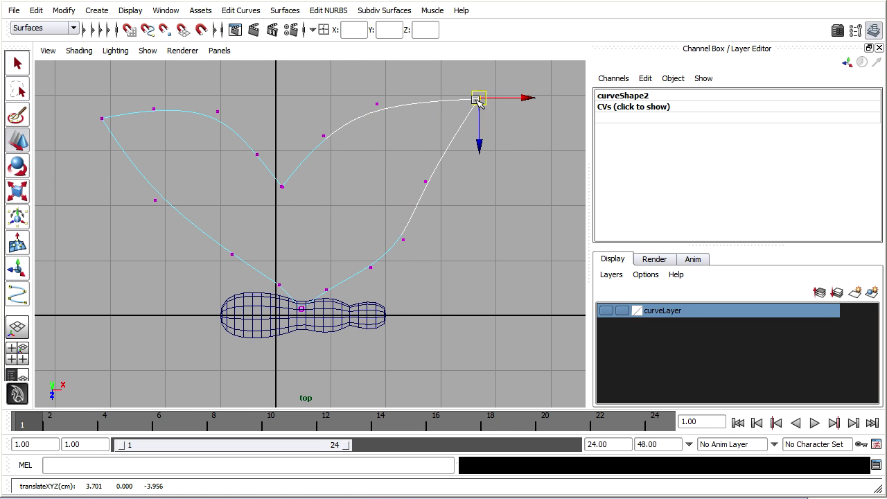
left_click_drag(406, 164, 457, 204)
left_click_drag(425, 181, 435, 192)
left_click_drag(382, 214, 375, 269)
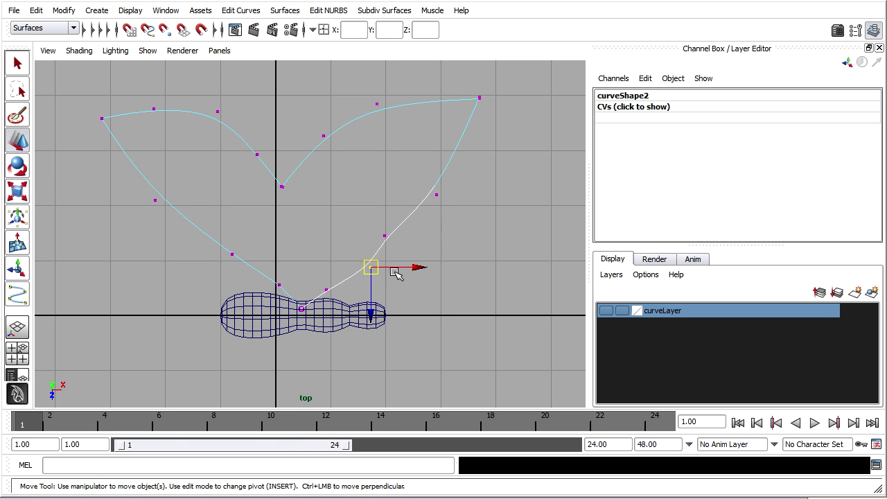
left_click(323, 135)
left_click_drag(324, 138, 303, 131)
left_click(376, 104)
left_click_drag(377, 106, 332, 85)
left_click(479, 97)
left_click_drag(479, 97, 392, 83)
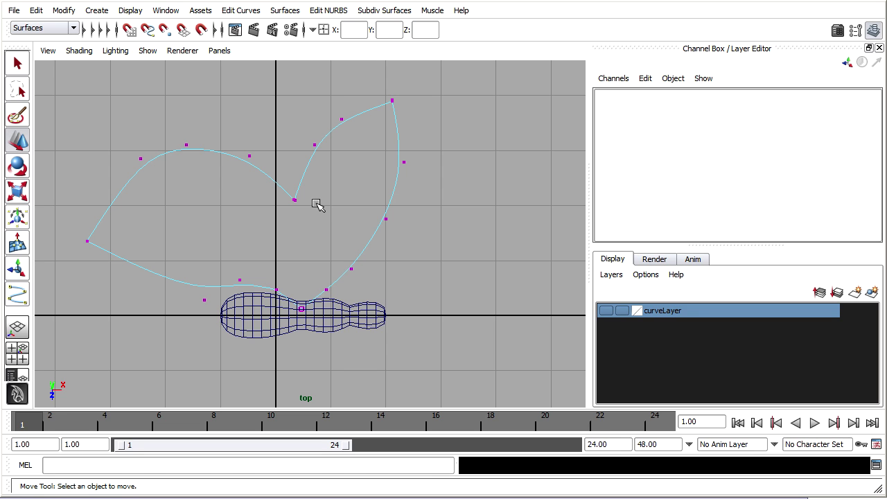
Move the CV near the body corner down and left toward the body
right_click_drag(303, 210, 386, 291, "alt")
left_click_drag(366, 275, 392, 300)
left_click(313, 222)
left_click_drag(325, 220, 296, 260)
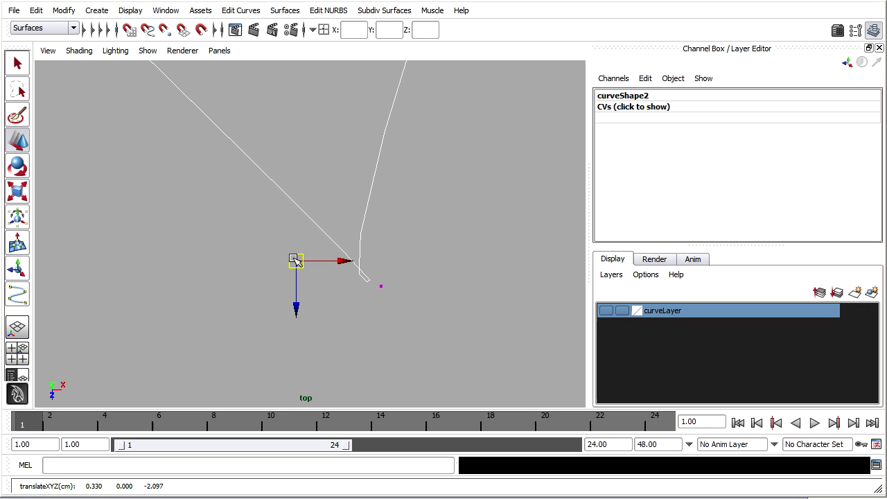
With Snap to Points on, snap the corner CV and a wing-tip CV onto their neighbouring points
left_click(164, 30)
left_click_drag(296, 260, 369, 275)
scroll(439, 178, "down", 5)
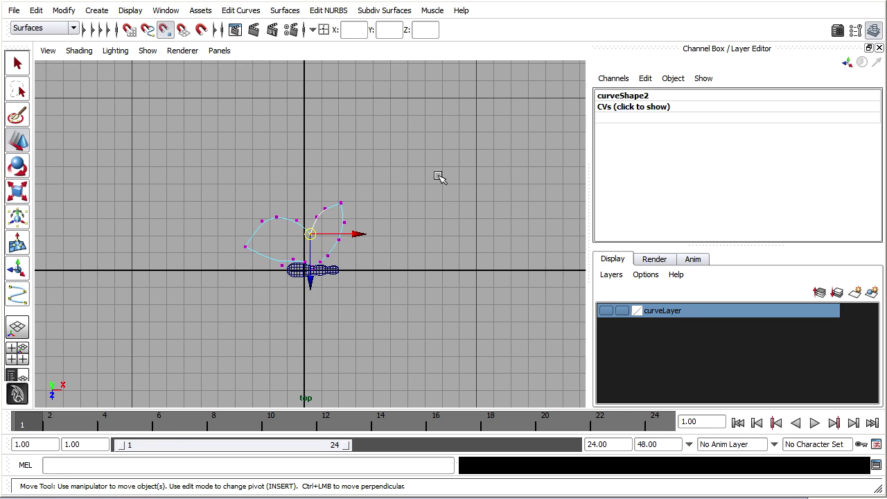
scroll(392, 212, "up", 8)
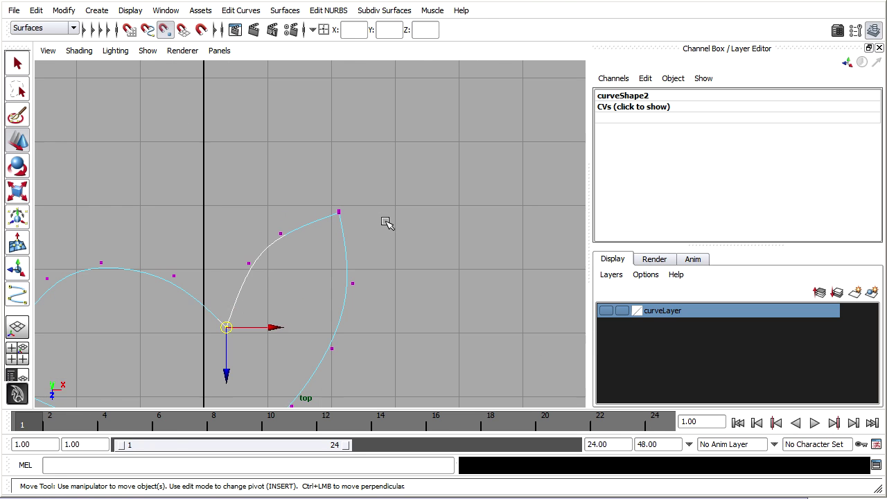
scroll(399, 219, "up", 3)
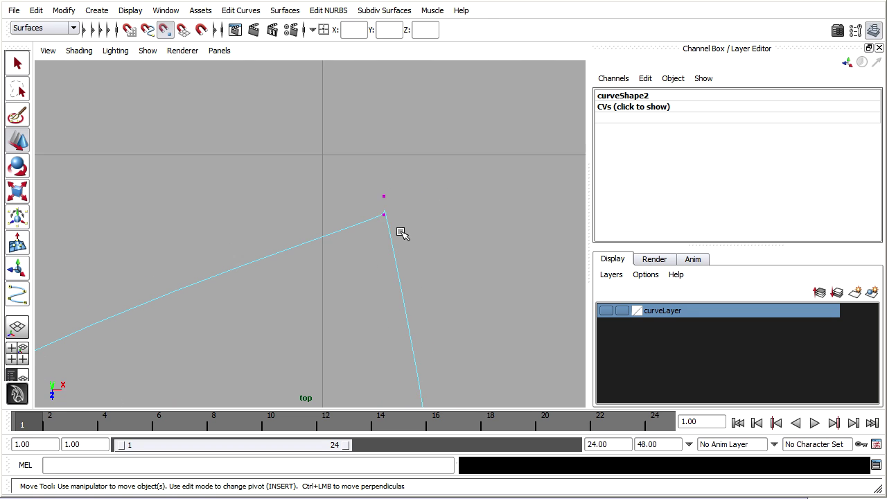
left_click(414, 181)
left_click_drag(417, 183, 417, 207)
Select the CV meeting the body, then return the curve to object mode
scroll(322, 257, "down", 6)
middle_click_drag(322, 258, 382, 203, "alt")
scroll(381, 218, "up", 8)
scroll(420, 231, "up", 6)
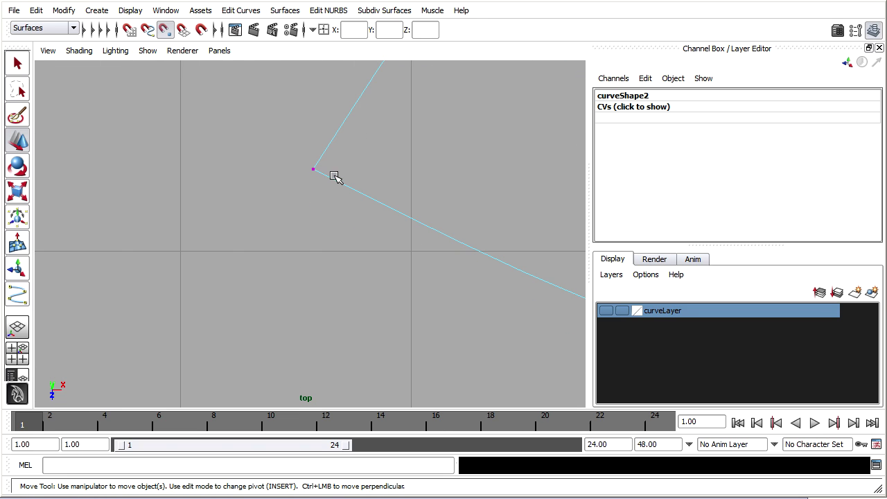
middle_click_drag(376, 176, 365, 234, "alt")
scroll(403, 200, "down", 8)
middle_click_drag(437, 217, 366, 192, "alt")
scroll(382, 188, "up", 3)
scroll(376, 203, "up", 5)
scroll(340, 200, "up", 6)
scroll(359, 211, "up", 1)
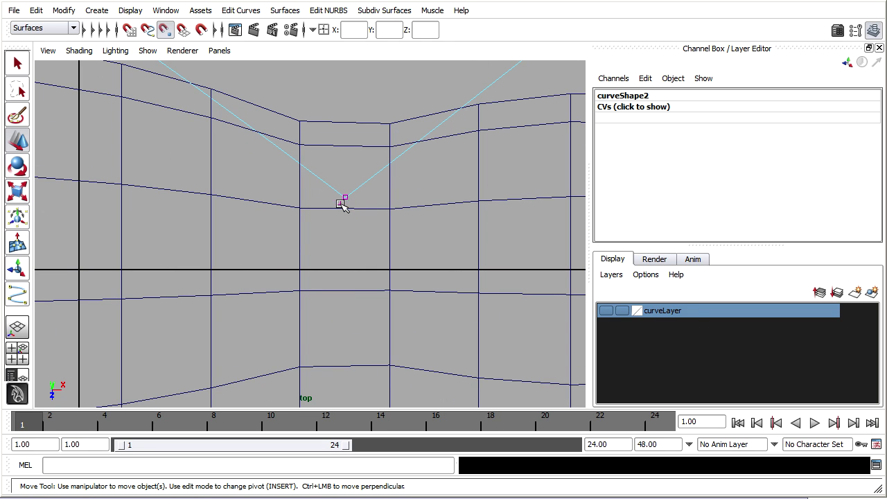
left_click(339, 203)
scroll(381, 201, "down", 10)
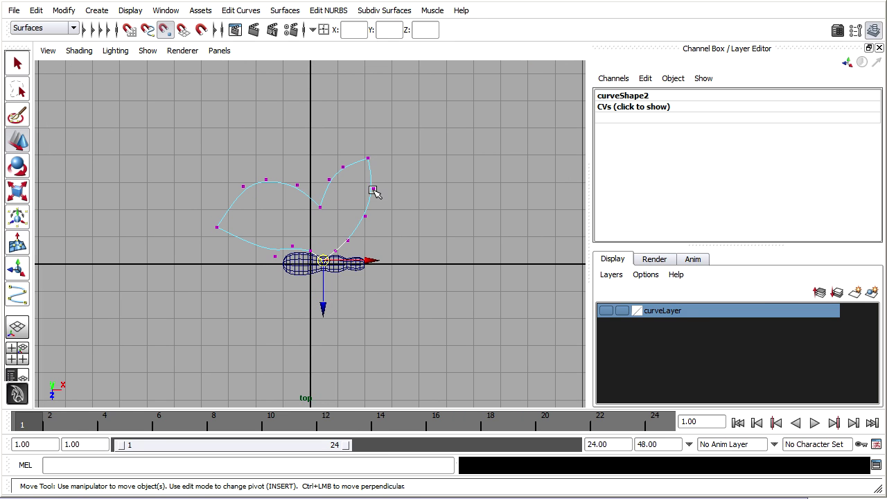
right_click_drag(374, 190, 419, 175)
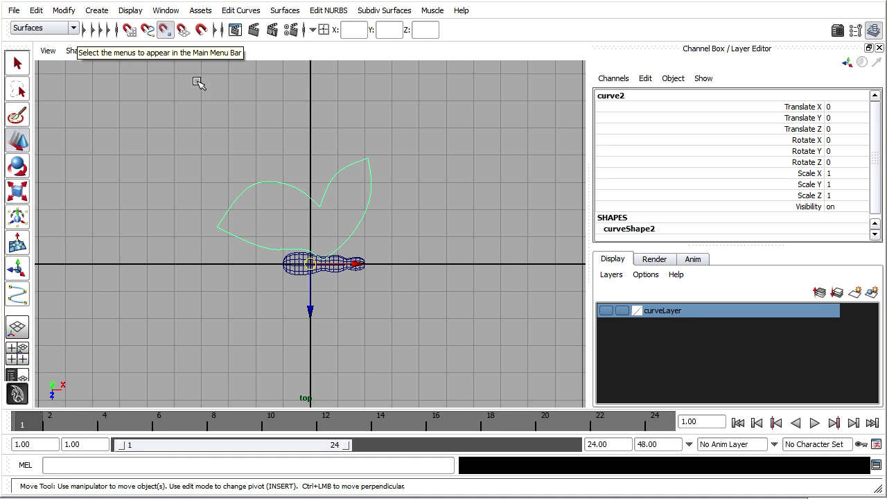
Create a planar surface from the closed wing curve and orbit it in the four-view layout
left_click(285, 10)
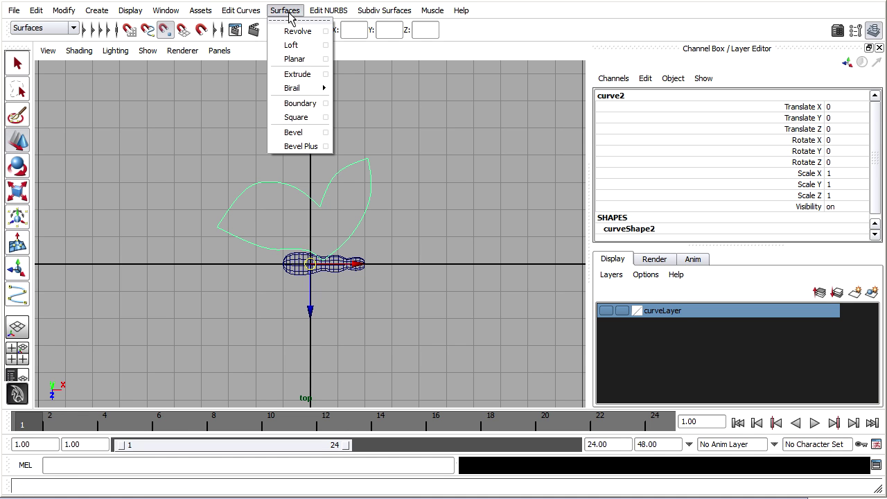
left_click(295, 59)
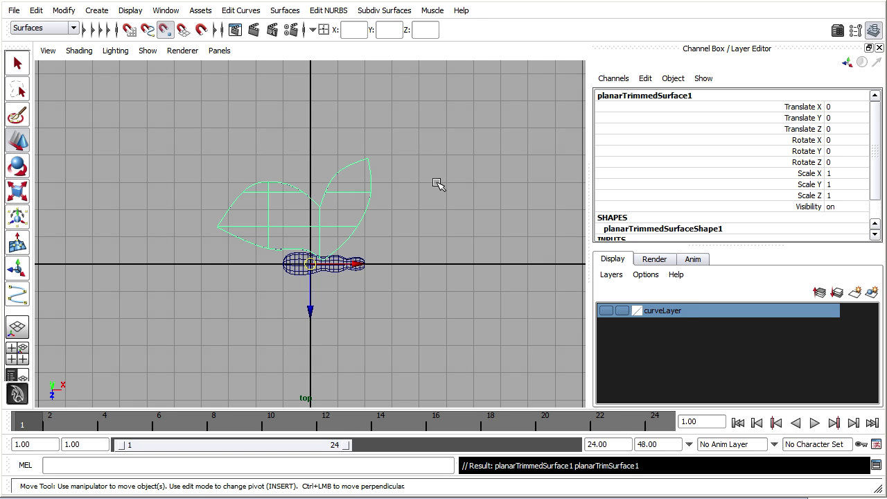
key("space")
left_click_drag(437, 180, 539, 168, "alt")
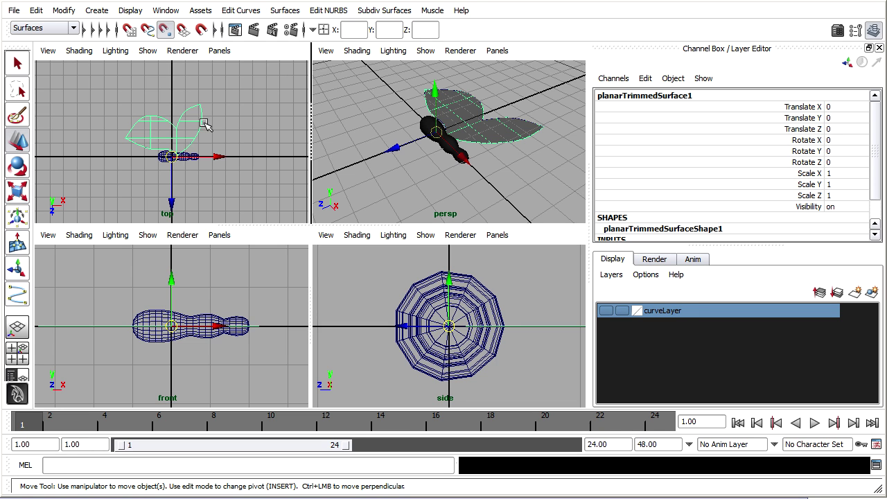
Bring up Save Scene As in the scenes folder with butterfly01.ma as the file name
left_click(14, 10)
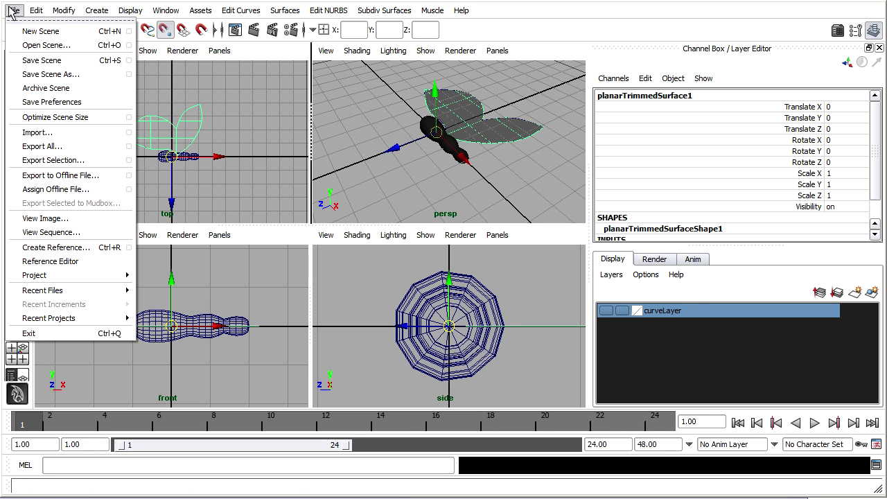
left_click(98, 75)
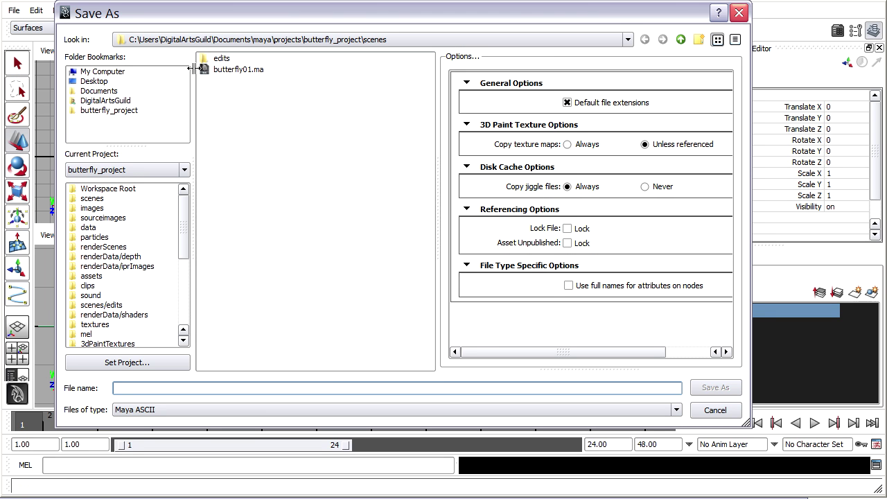
left_click(239, 70)
left_click(146, 389)
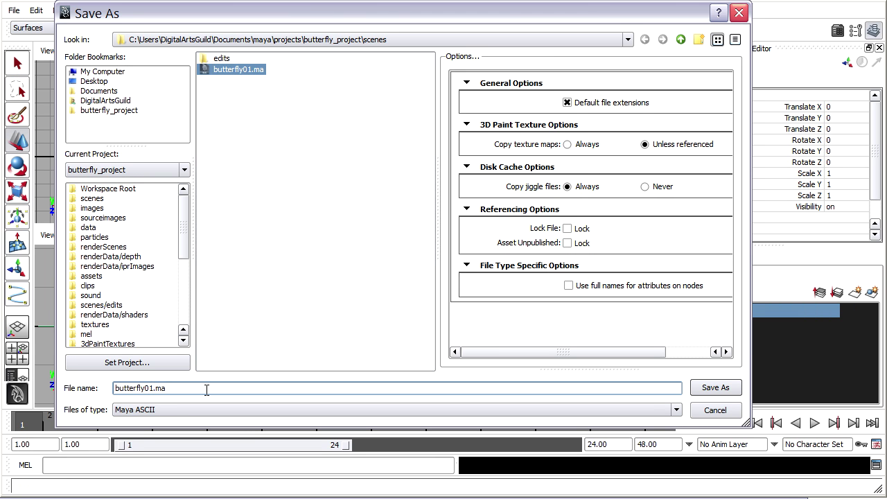